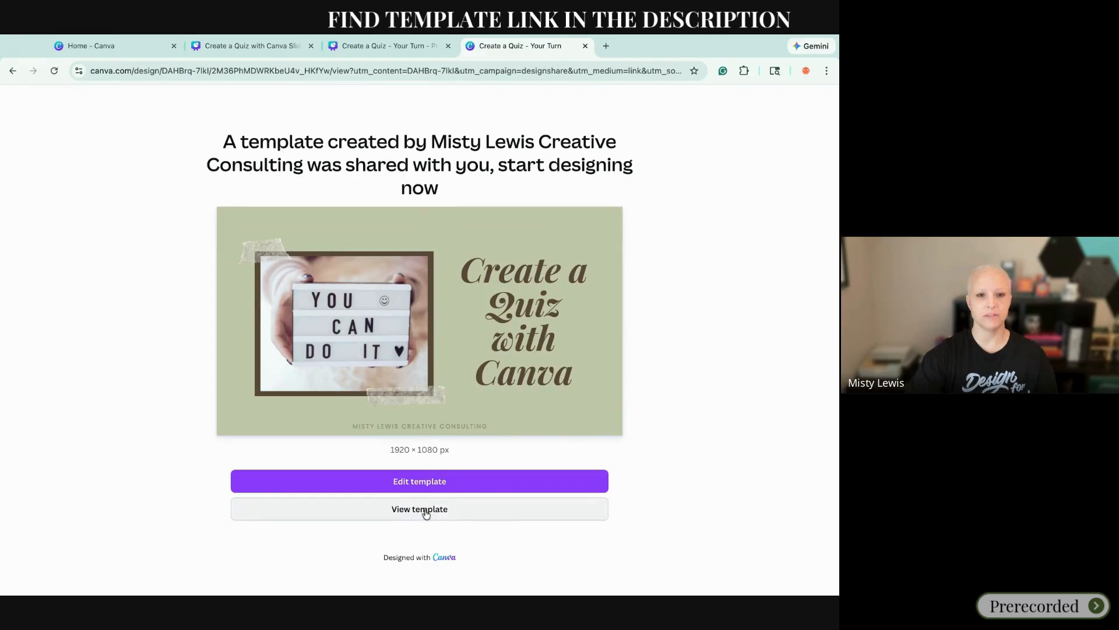
- Open the shared quiz template in the editor and go through its instruction pages to page 6
{"action": "left_click", "coordinate": [407, 513]}
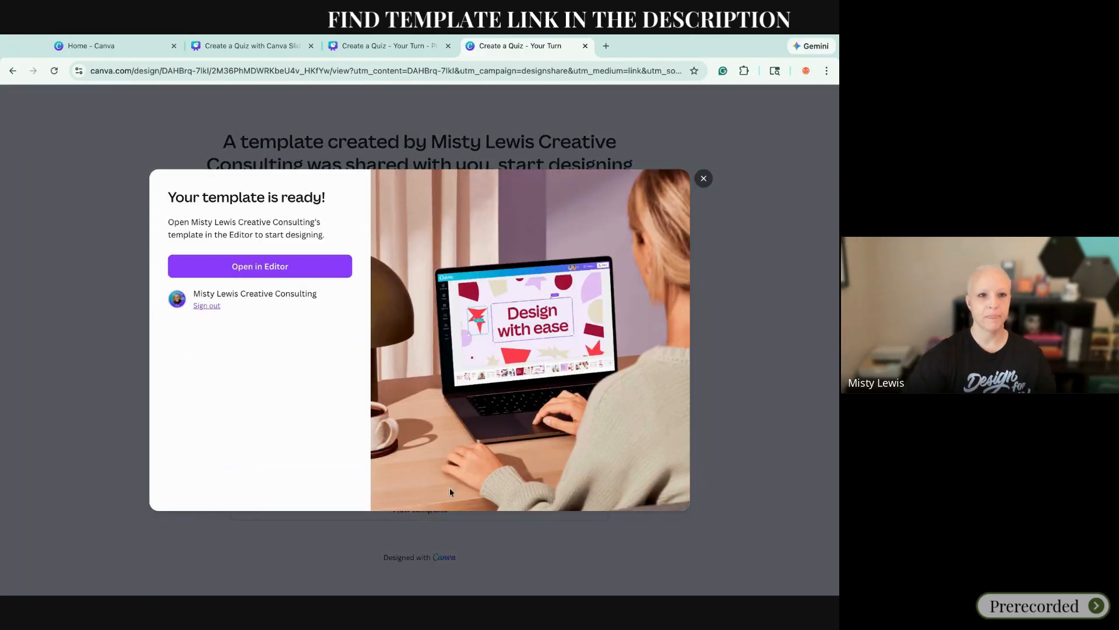
{"action": "left_click", "coordinate": [275, 267]}
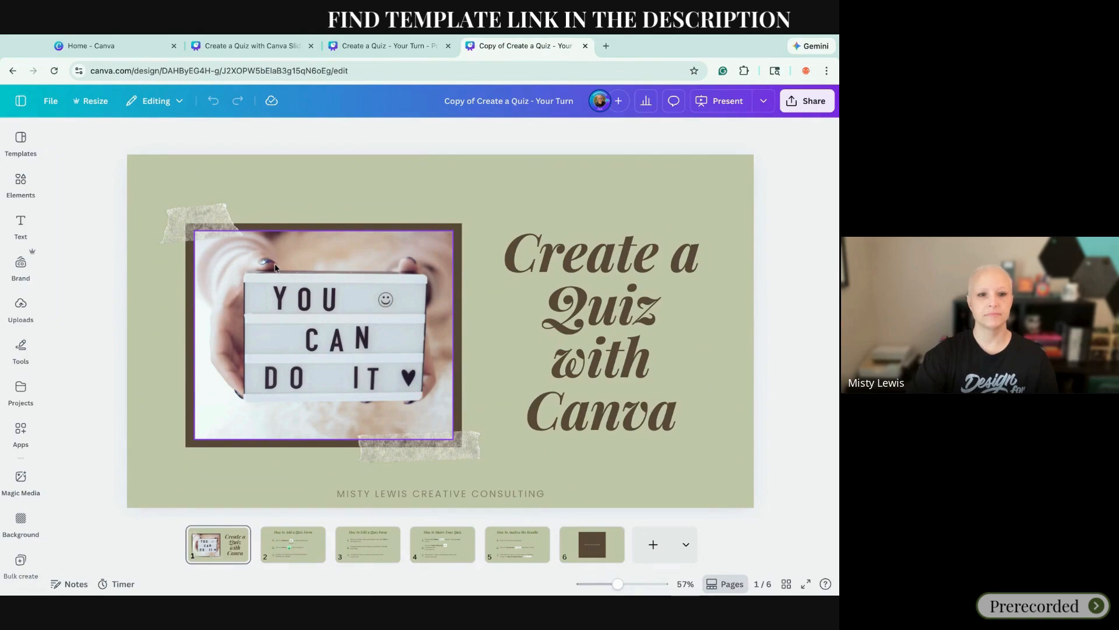
{"action": "left_click", "coordinate": [302, 552]}
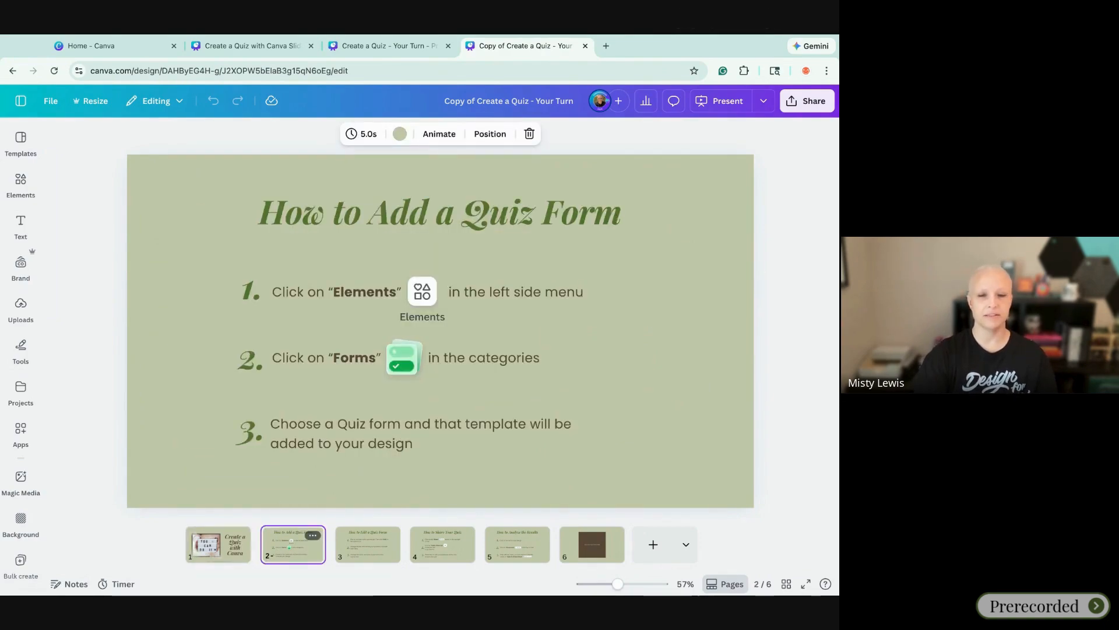
{"action": "key", "text": "Right"}
{"action": "key", "text": "Right"}
{"action": "key", "text": "Right"}
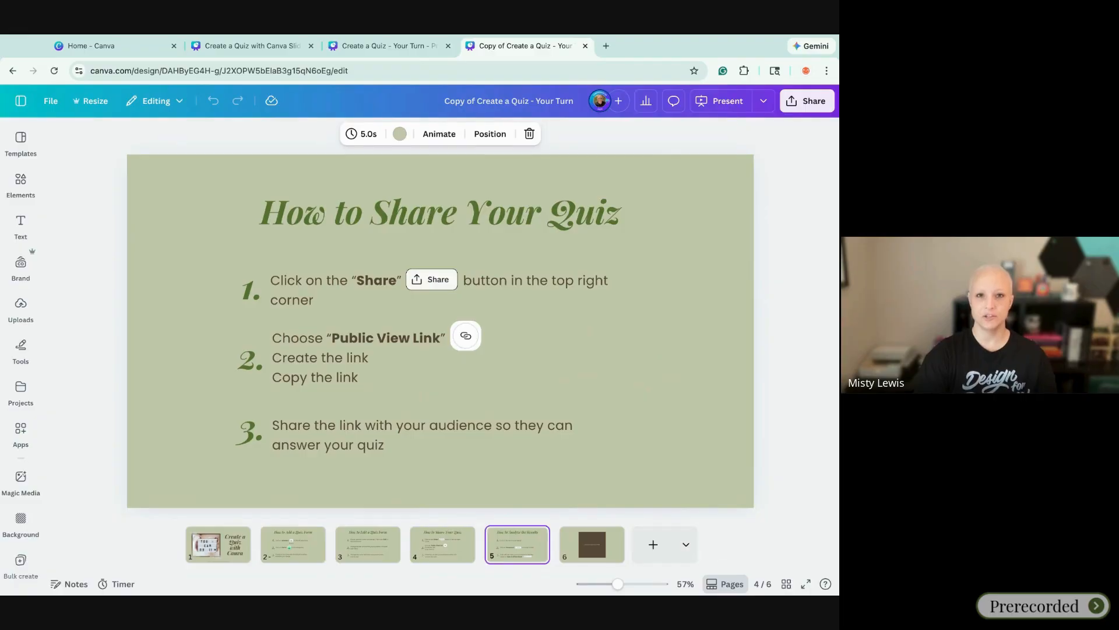
{"action": "key", "text": "Right"}
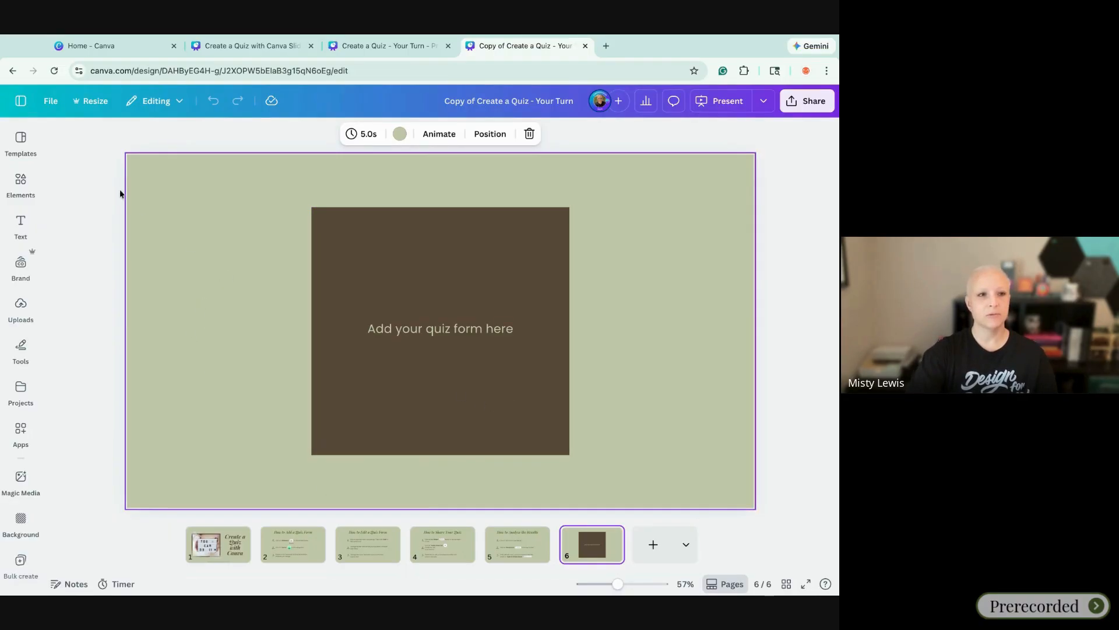
- Open the Forms category in the elements library
{"action": "left_click", "coordinate": [20, 143]}
{"action": "left_click", "coordinate": [17, 184]}
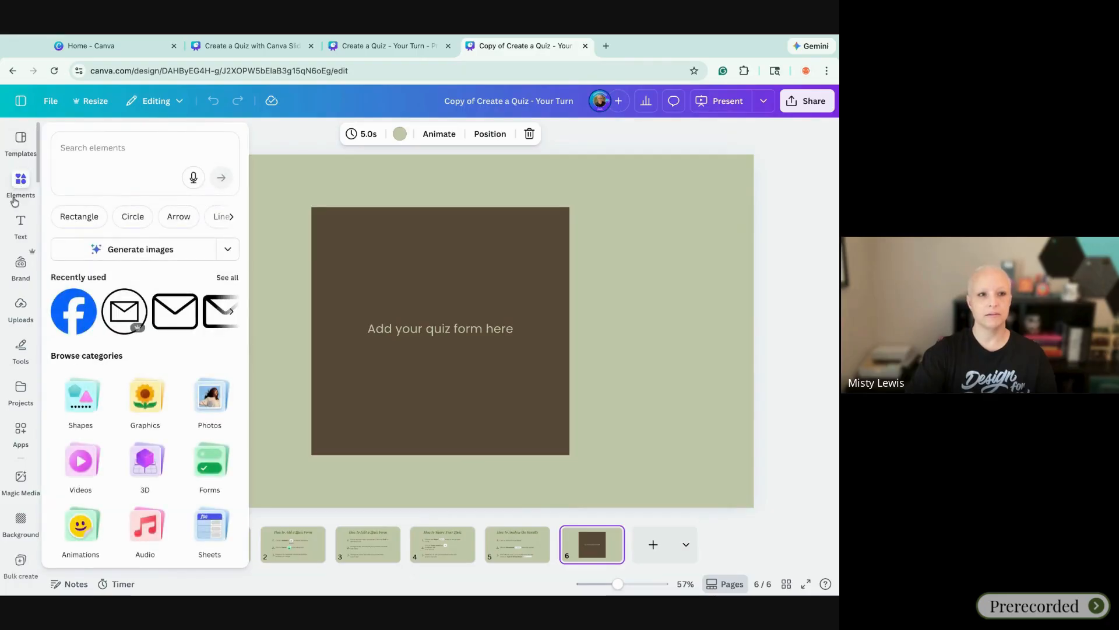
{"action": "left_click", "coordinate": [16, 227]}
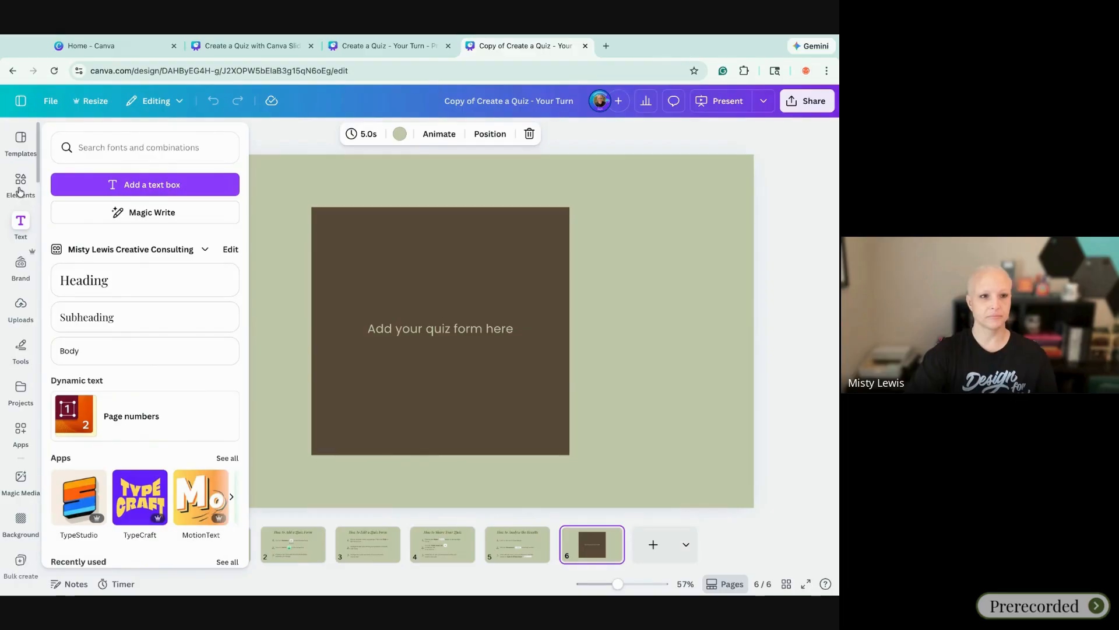
{"action": "left_click", "coordinate": [20, 185]}
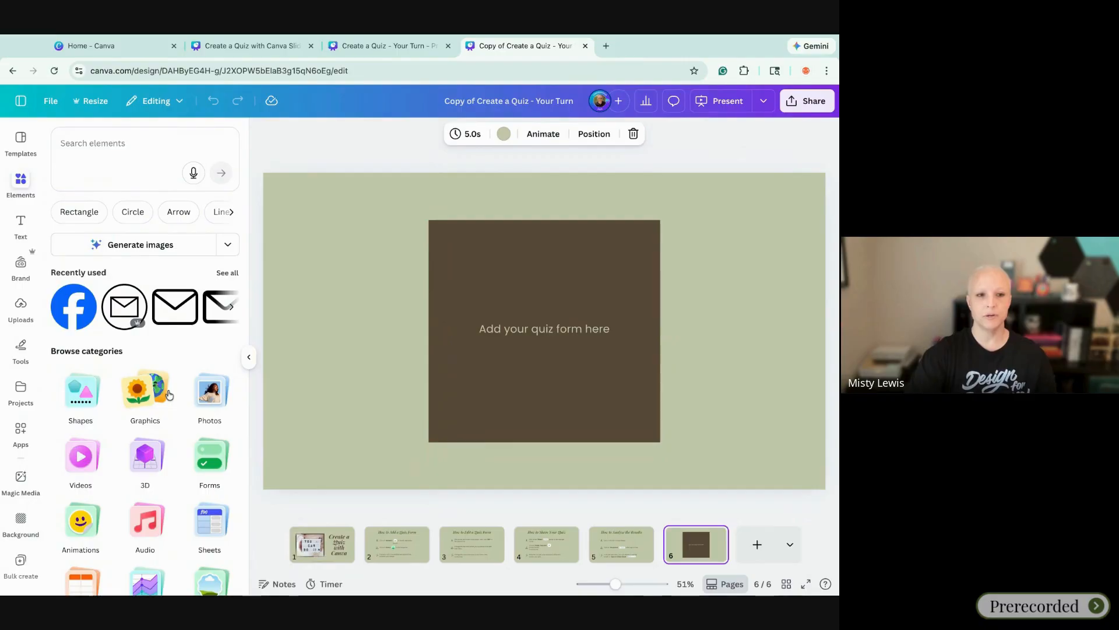
{"action": "left_click", "coordinate": [216, 465]}
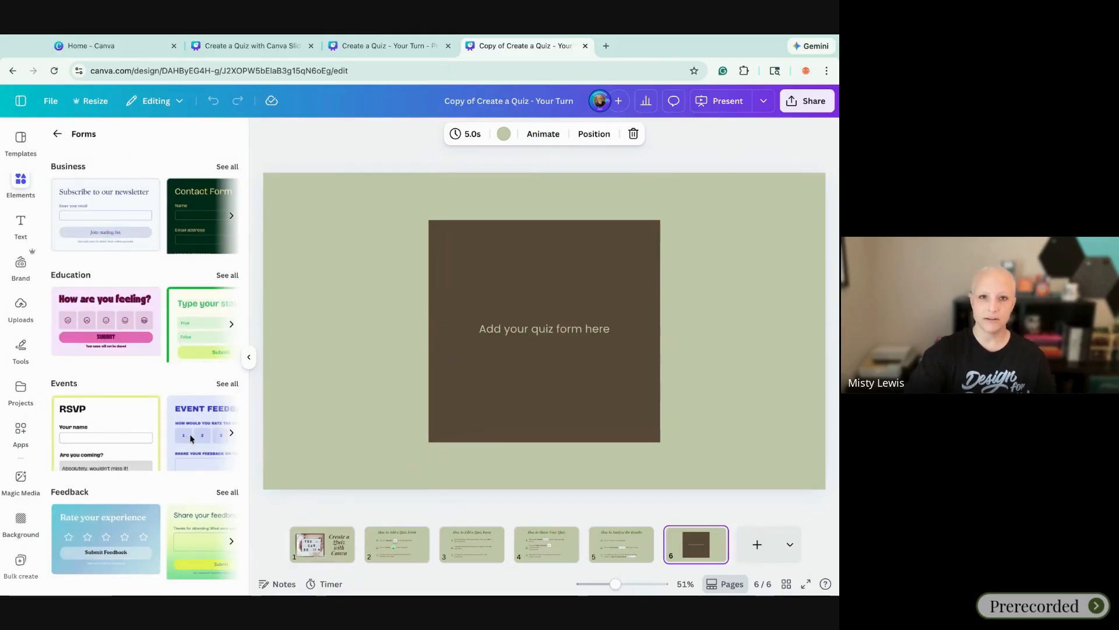
- Look through the Business form templates and the other form categories
{"action": "left_click", "coordinate": [221, 169]}
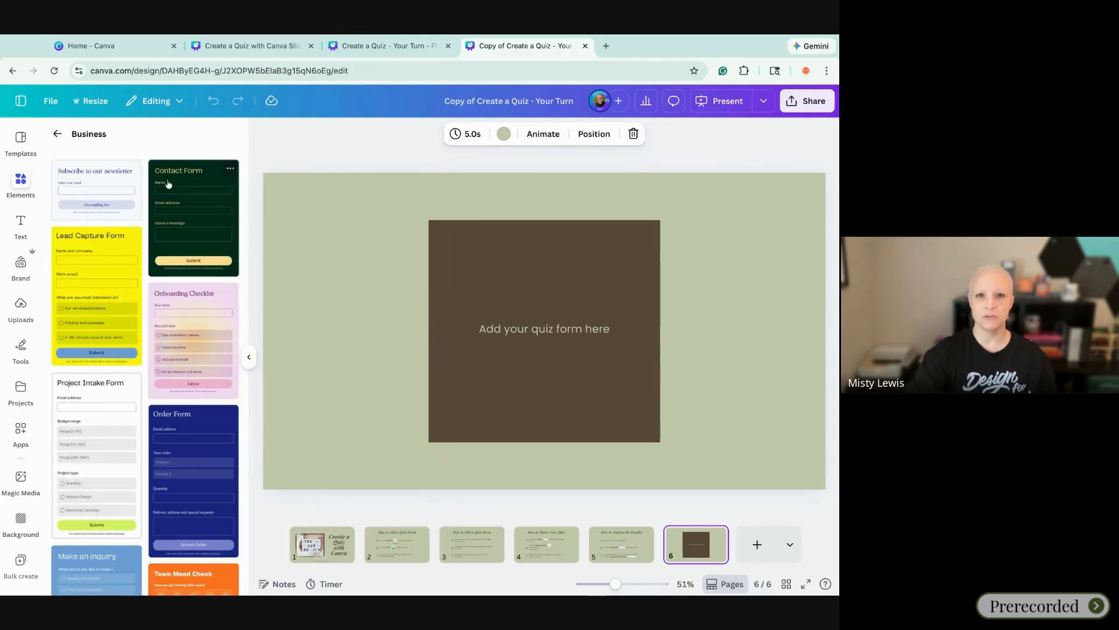
{"action": "scroll", "coordinate": [167, 184], "scroll_direction": "down", "scroll_amount": 3}
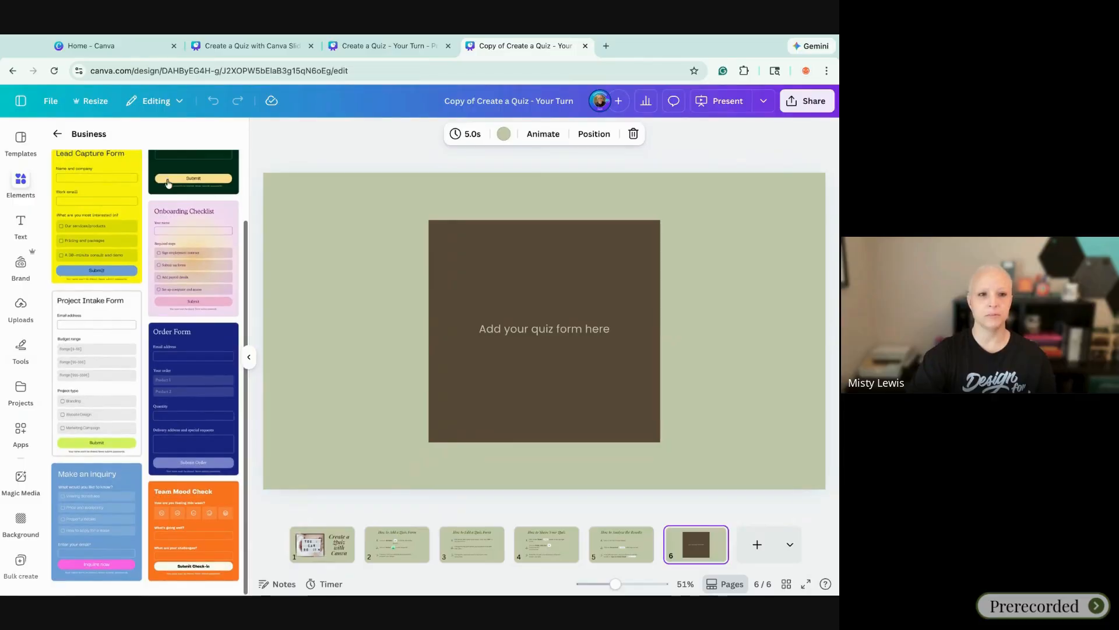
{"action": "scroll", "coordinate": [146, 349], "scroll_direction": "up", "scroll_amount": 3}
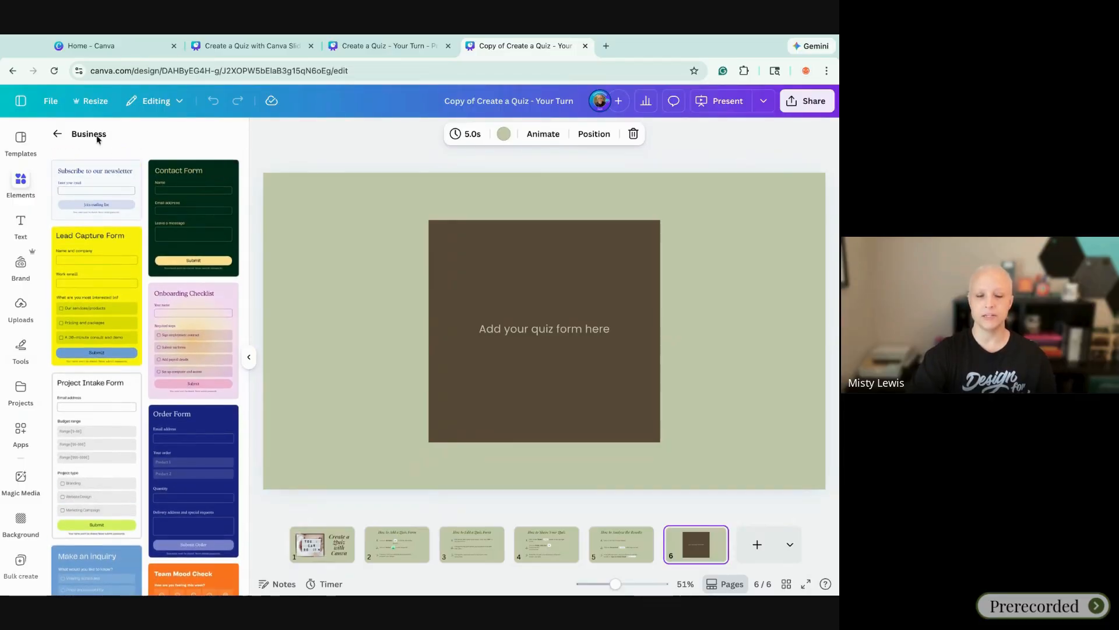
{"action": "left_click", "coordinate": [58, 134]}
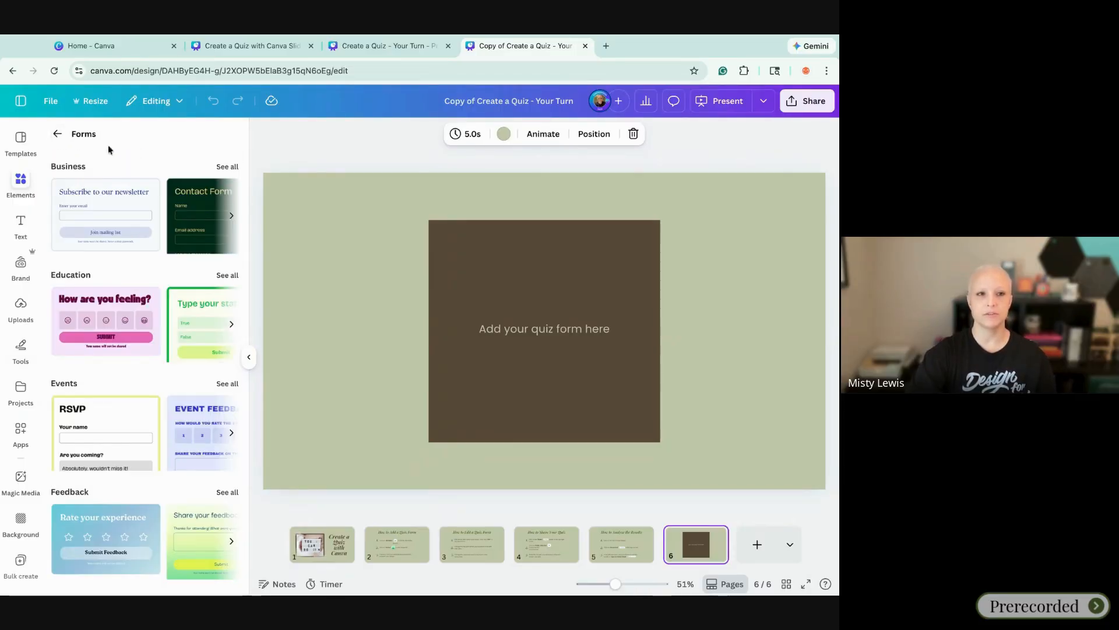
{"action": "scroll", "coordinate": [111, 313], "scroll_direction": "down", "scroll_amount": 3}
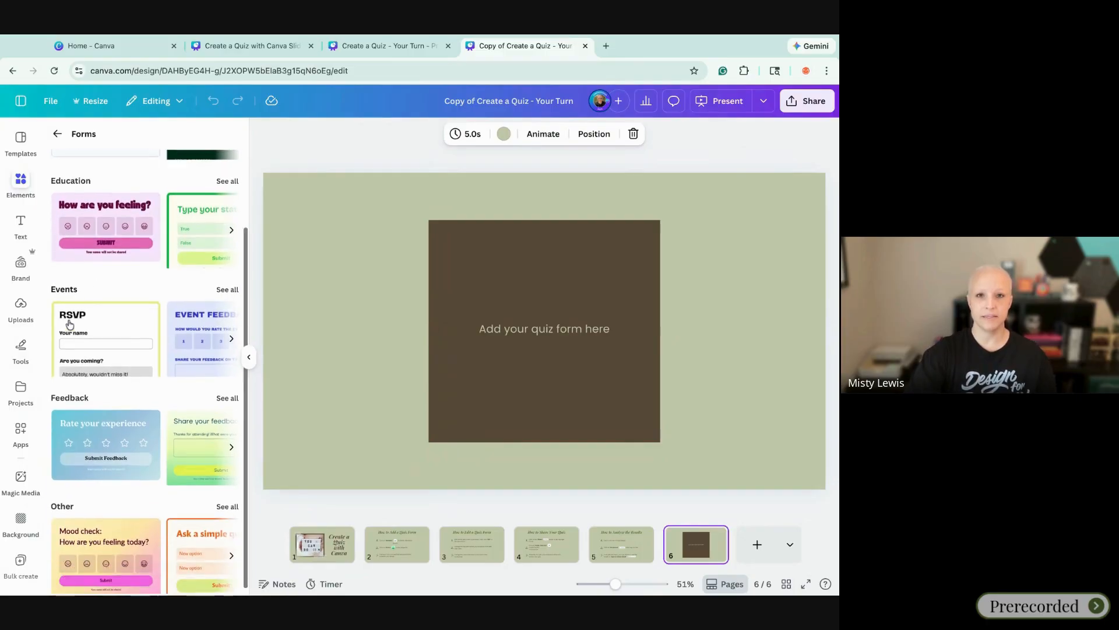
{"action": "scroll", "coordinate": [93, 408], "scroll_direction": "down", "scroll_amount": 1}
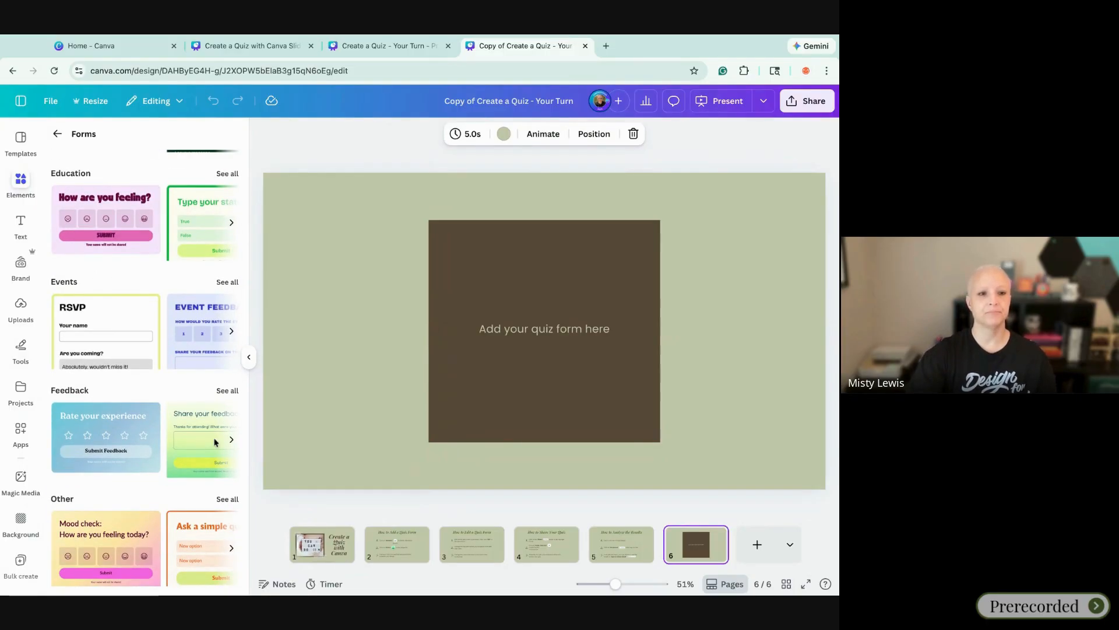
{"action": "scroll", "coordinate": [225, 449], "scroll_direction": "up", "scroll_amount": 3}
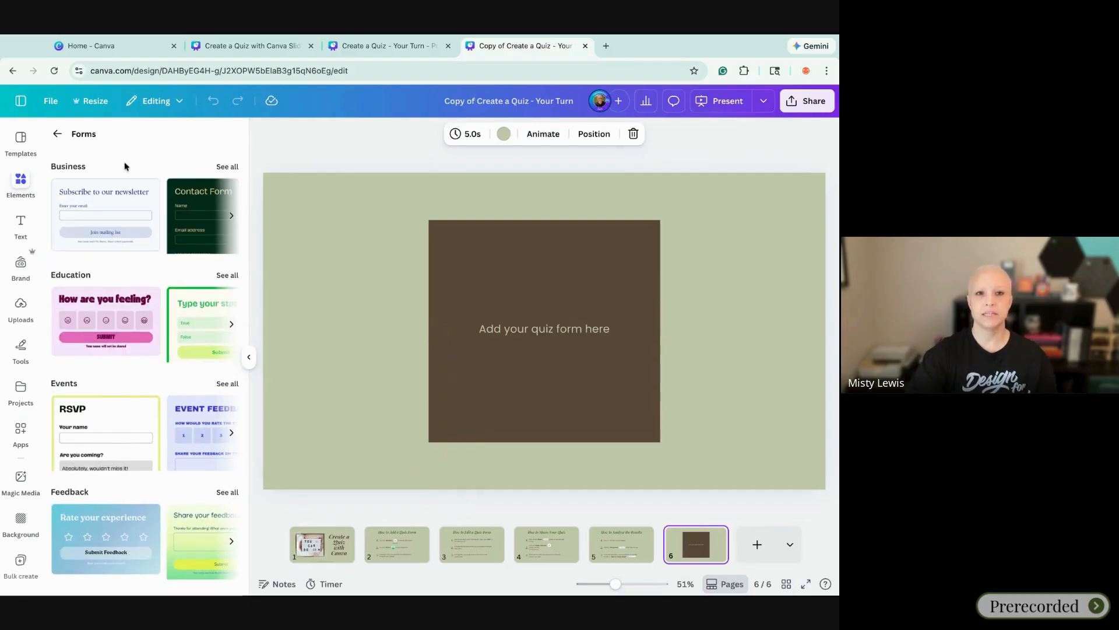
- Add the Business form "Subscribe to our newsletter" to page 6 and position it over the brown placeholder square
{"action": "left_click", "coordinate": [229, 168]}
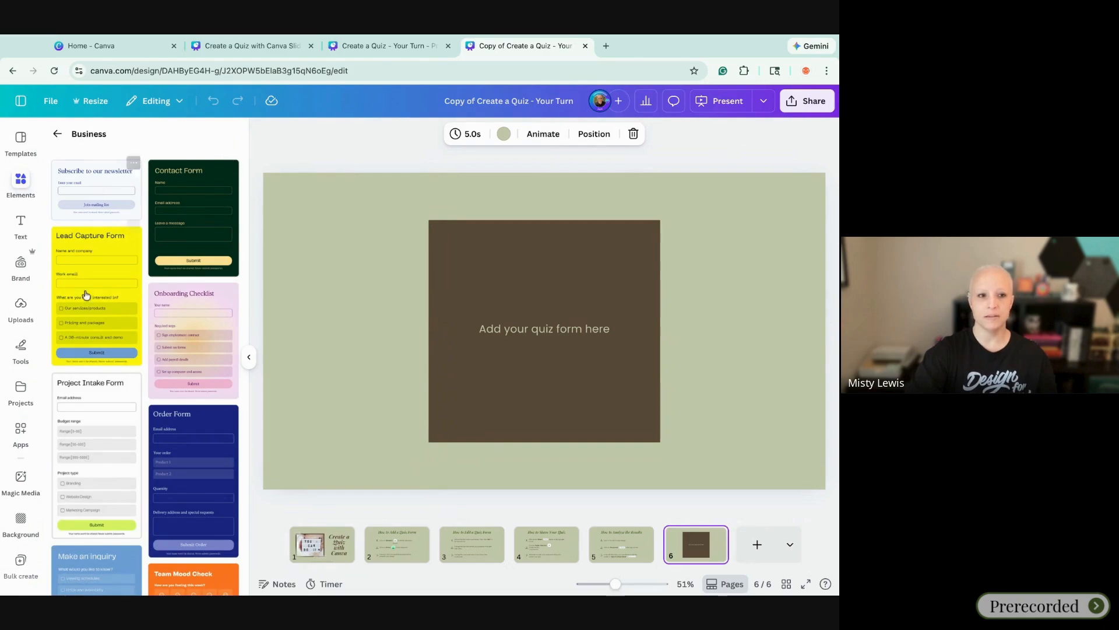
{"action": "left_click", "coordinate": [87, 197]}
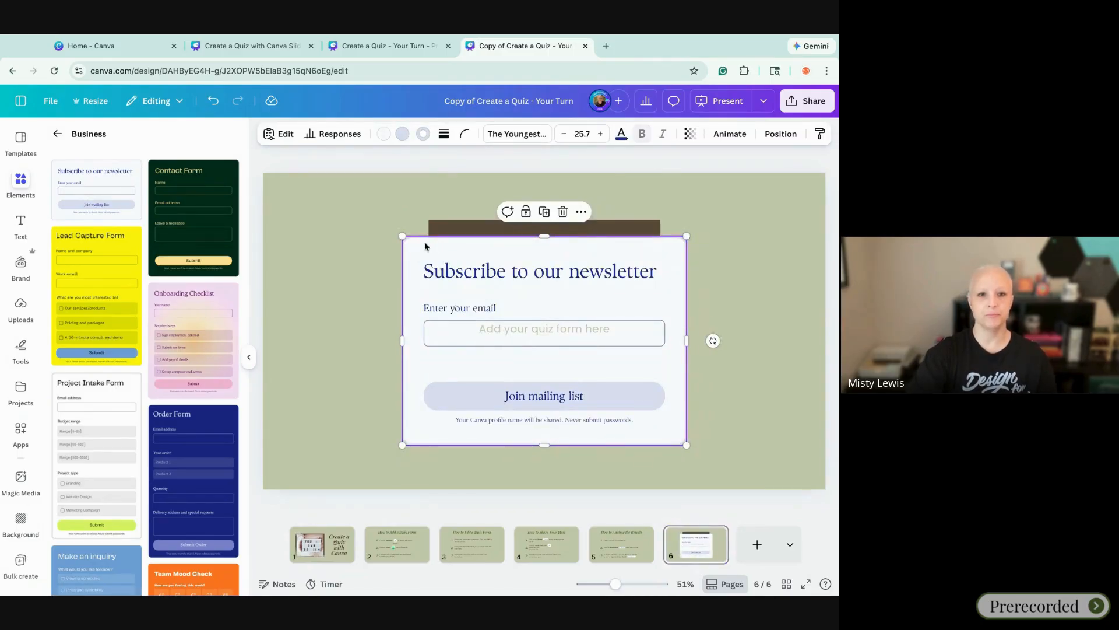
{"action": "left_click_drag", "start_coordinate": [500, 255], "coordinate": [500, 256]}
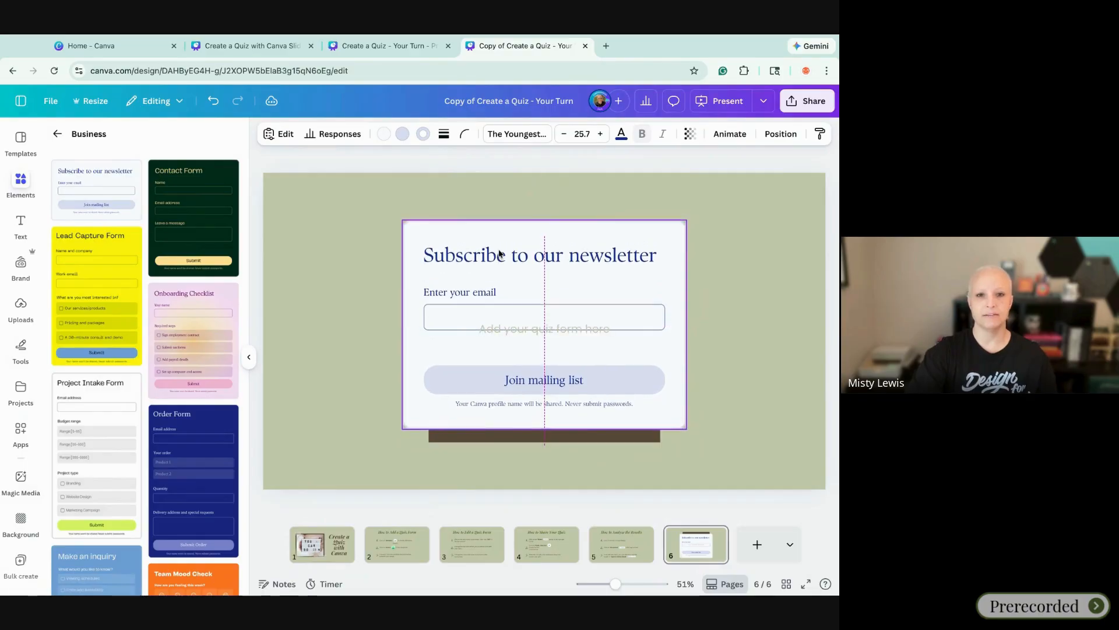
- Unlock and delete the "Add your quiz form here" placeholder text that overlaps the form
{"action": "left_click", "coordinate": [779, 274]}
{"action": "left_click", "coordinate": [593, 342]}
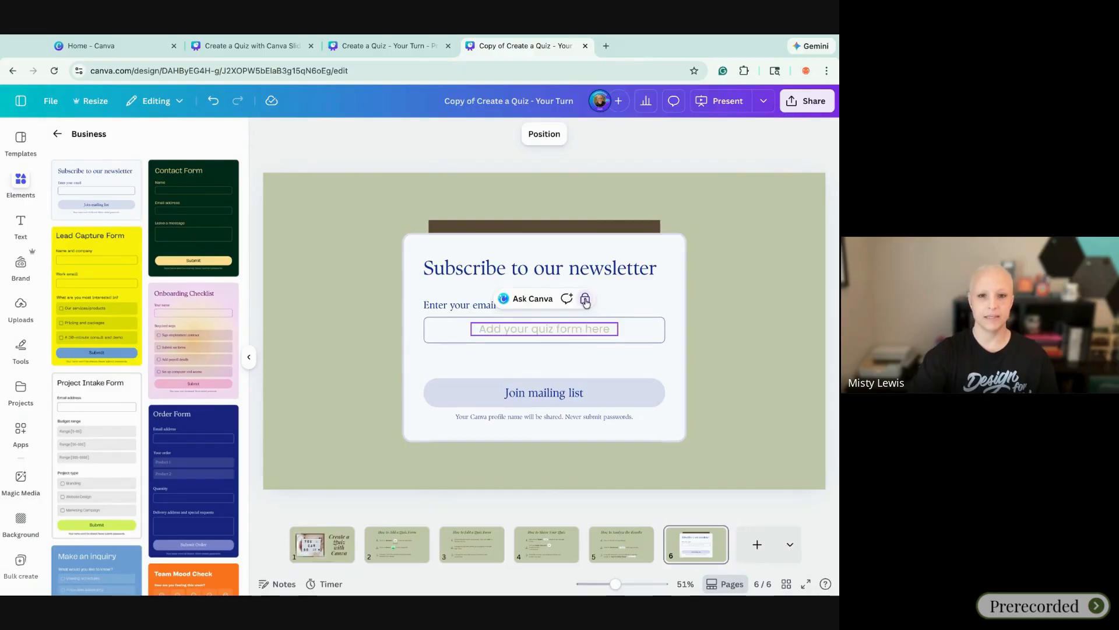
{"action": "left_click", "coordinate": [615, 328]}
{"action": "key", "text": "Delete"}
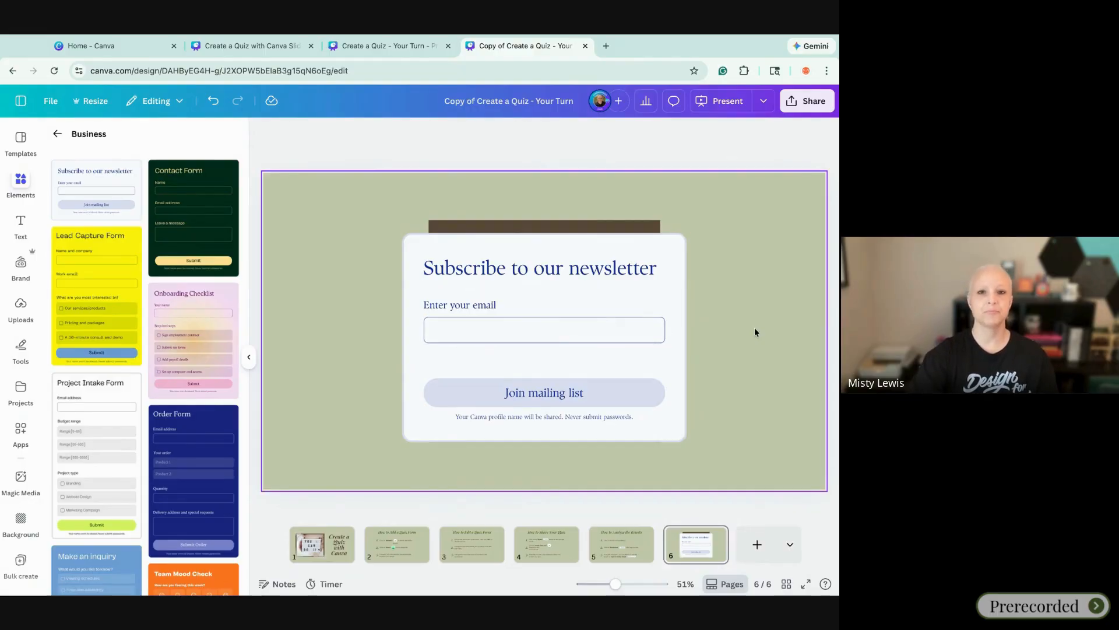
{"action": "left_click", "coordinate": [754, 327]}
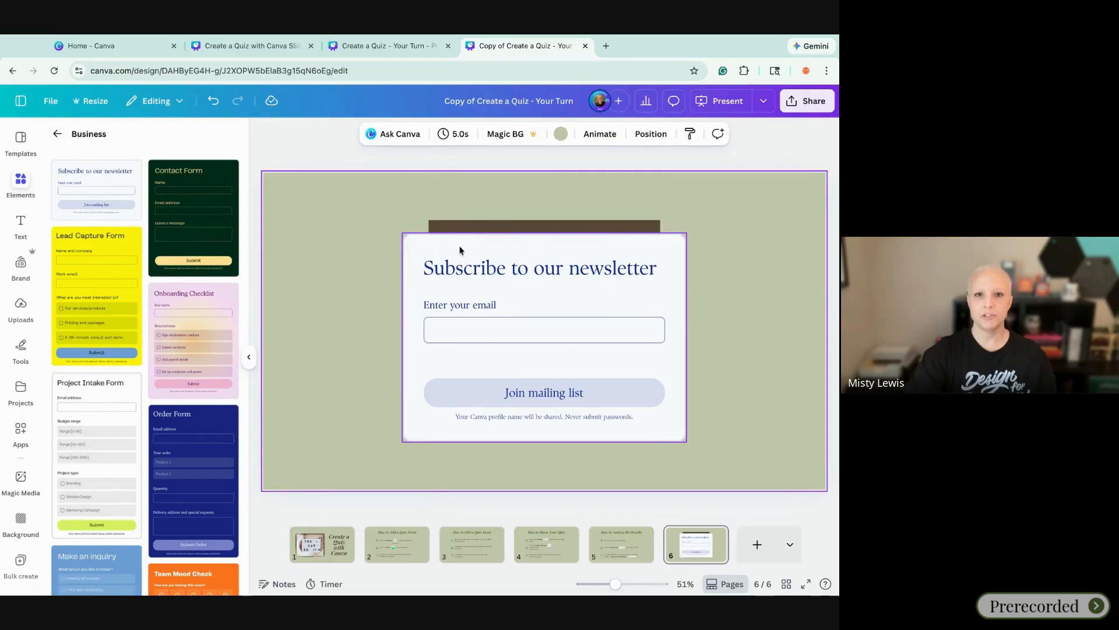
- Select the newsletter form and open its questions for editing
{"action": "left_click", "coordinate": [423, 248]}
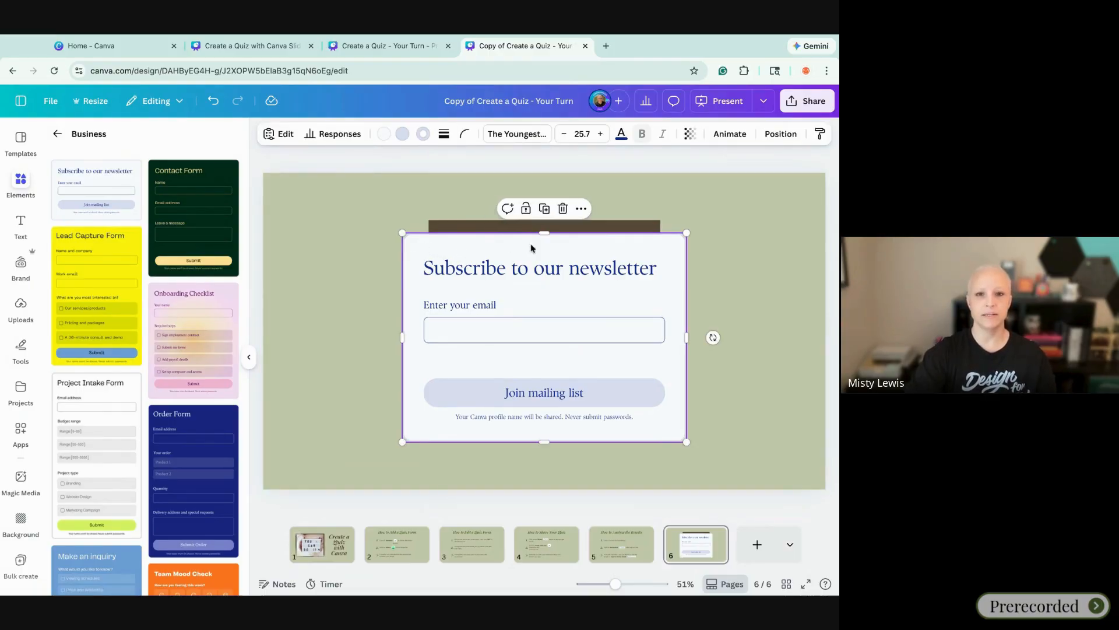
{"action": "left_click", "coordinate": [362, 260]}
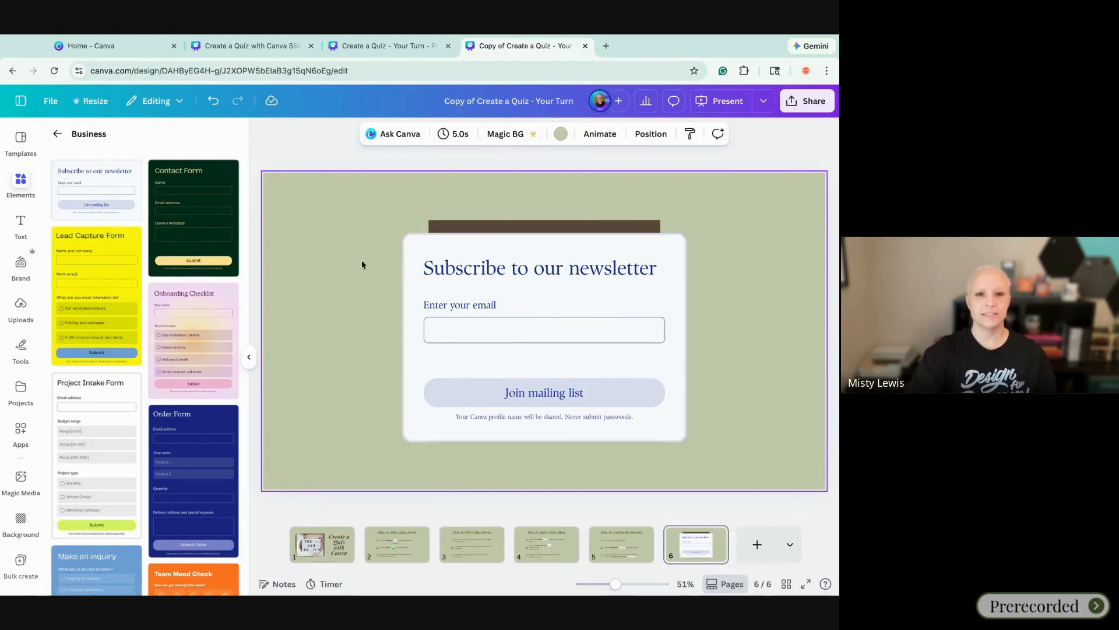
{"action": "left_click", "coordinate": [476, 257]}
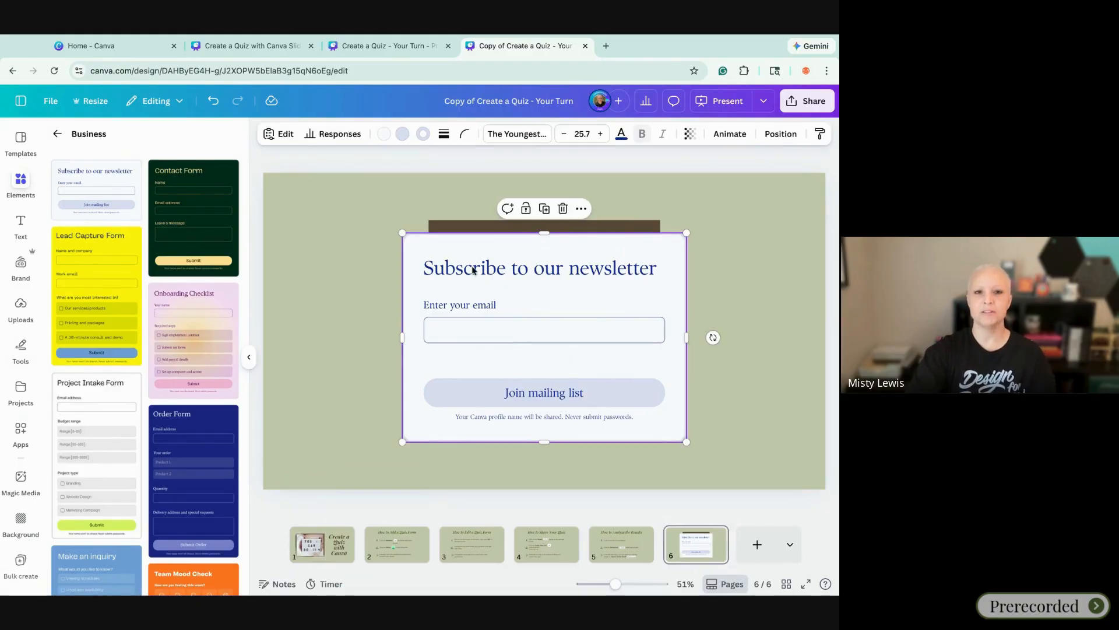
{"action": "left_click", "coordinate": [472, 270]}
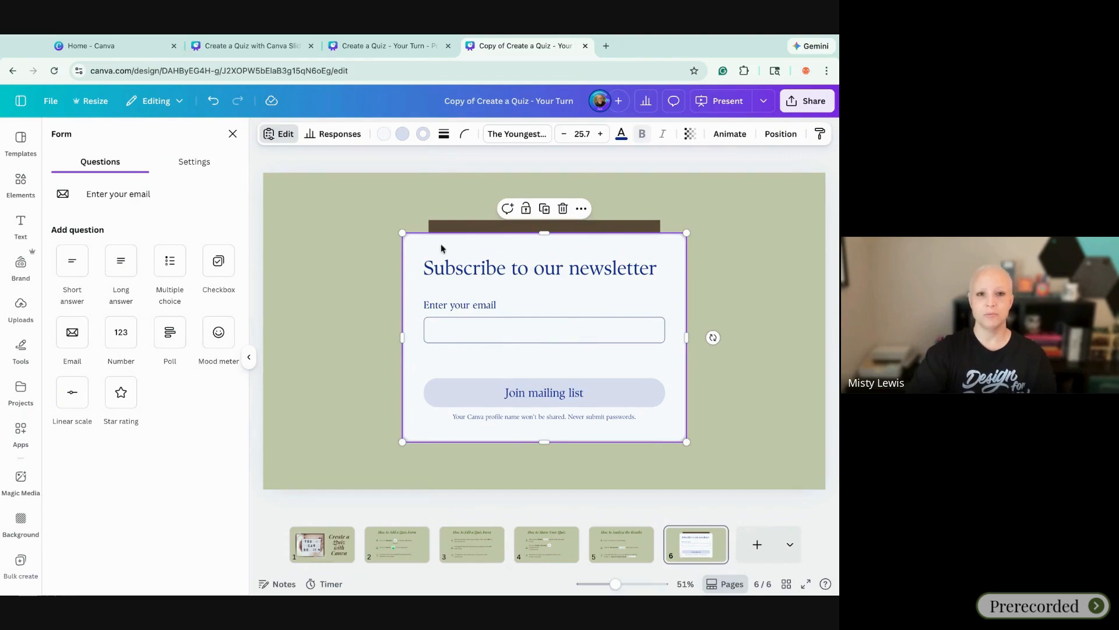
{"action": "left_click", "coordinate": [272, 136]}
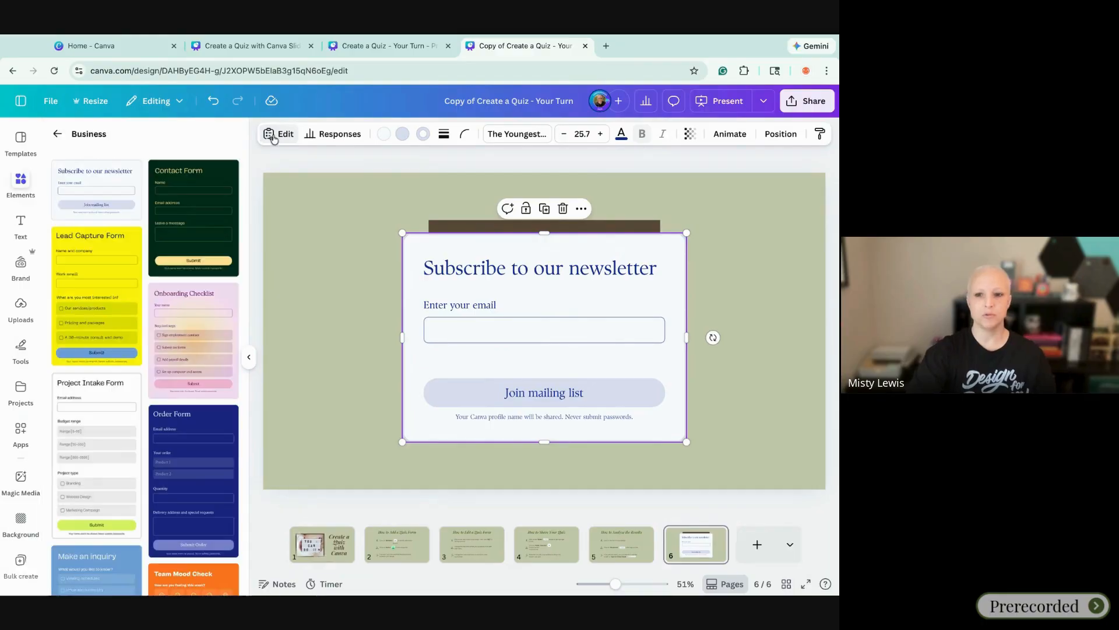
{"action": "left_click", "coordinate": [272, 136]}
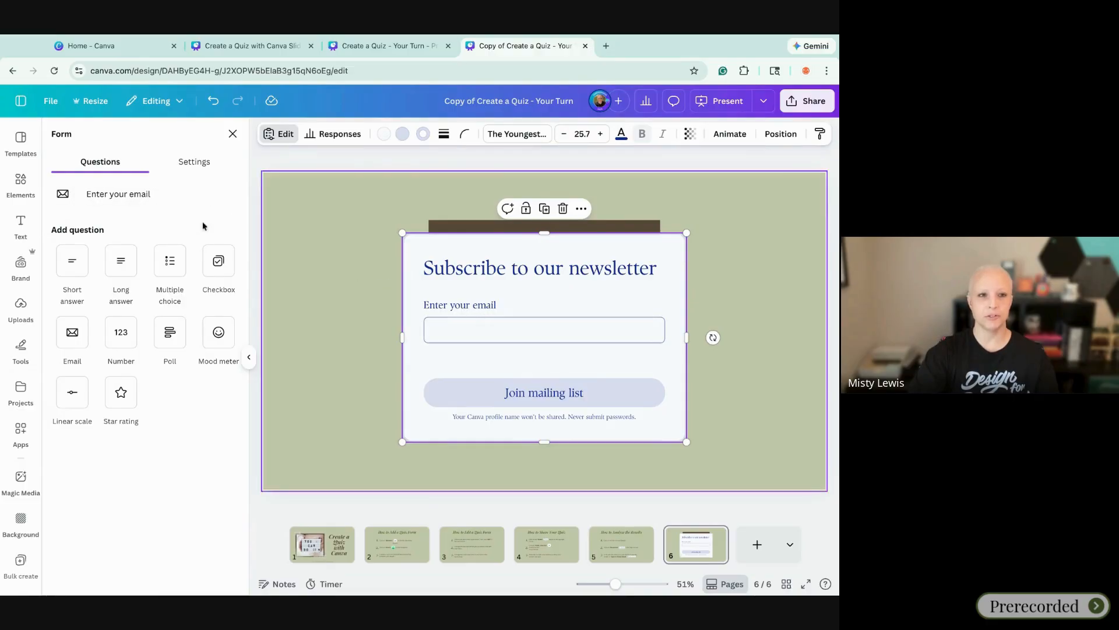
- Change the form's email question text to "Enter your name"
{"action": "triple_click", "coordinate": [110, 197]}
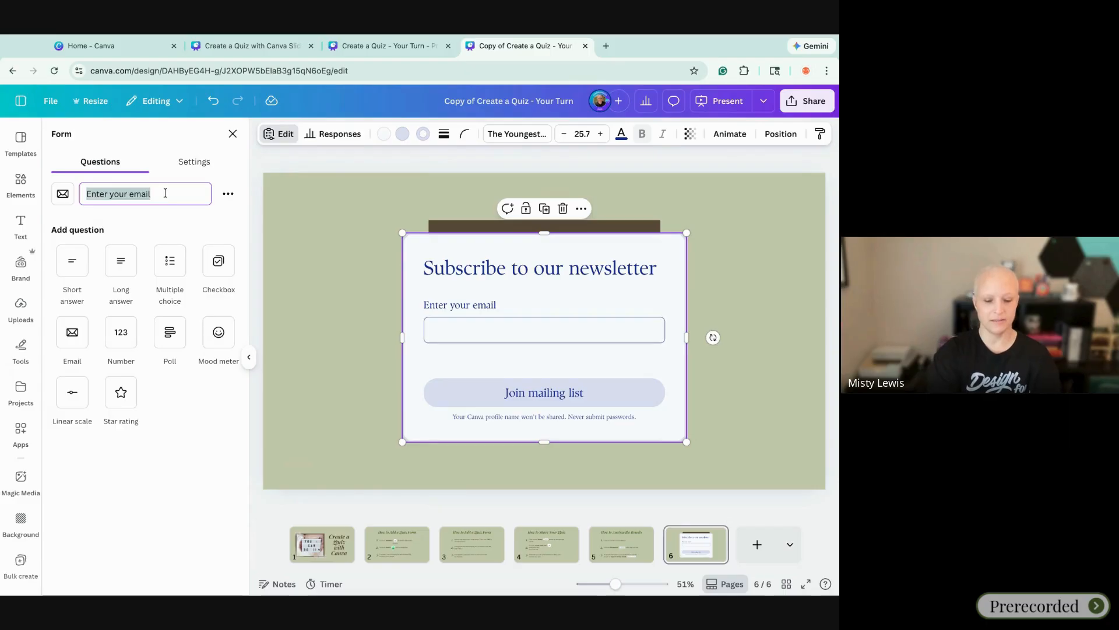
{"action": "type", "text": "Enter uypiur"}
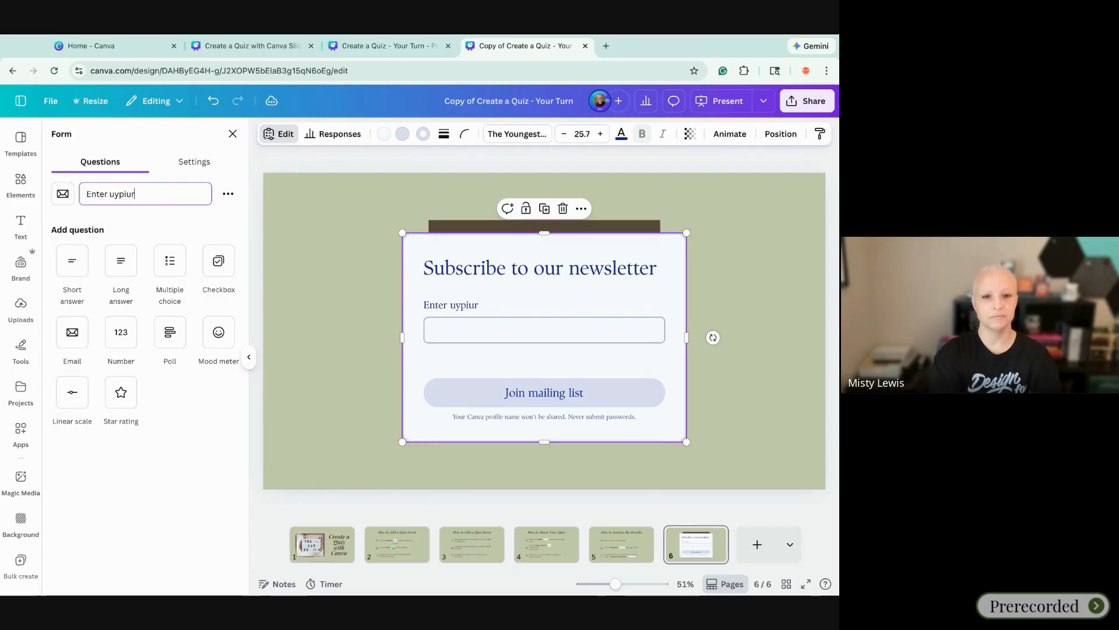
{"action": "key", "text": "BackSpace"}
{"action": "key", "text": "BackSpace"}
{"action": "key", "text": "BackSpace"}
{"action": "key", "text": "BackSpace"}
{"action": "key", "text": "BackSpace"}
{"action": "key", "text": "BackSpace"}
{"action": "type", "text": "your"}
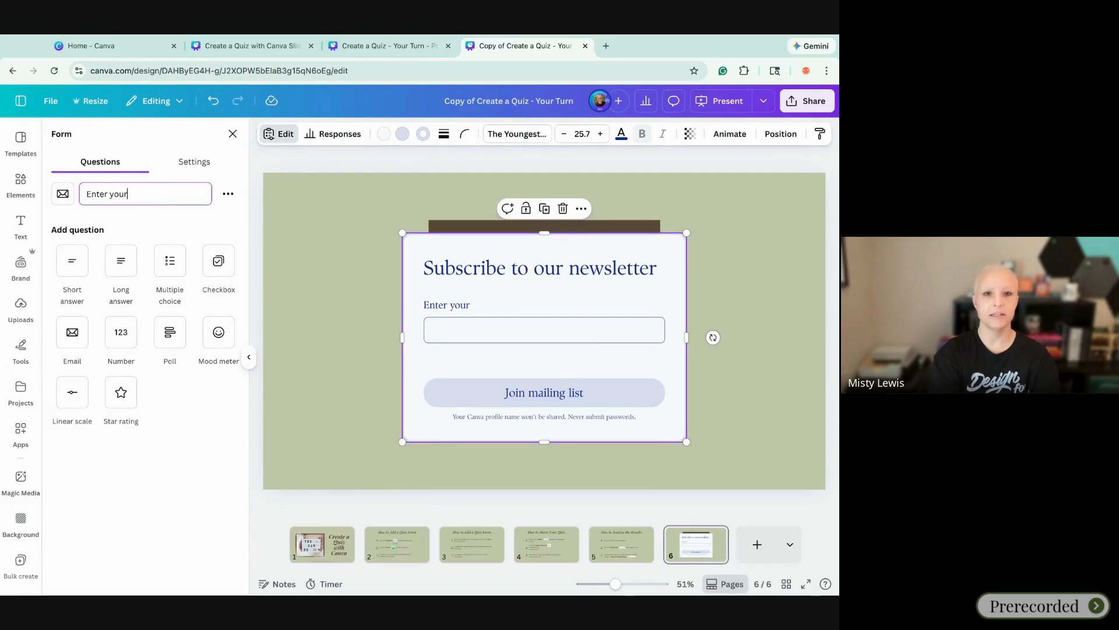
{"action": "type", "text": " name"}
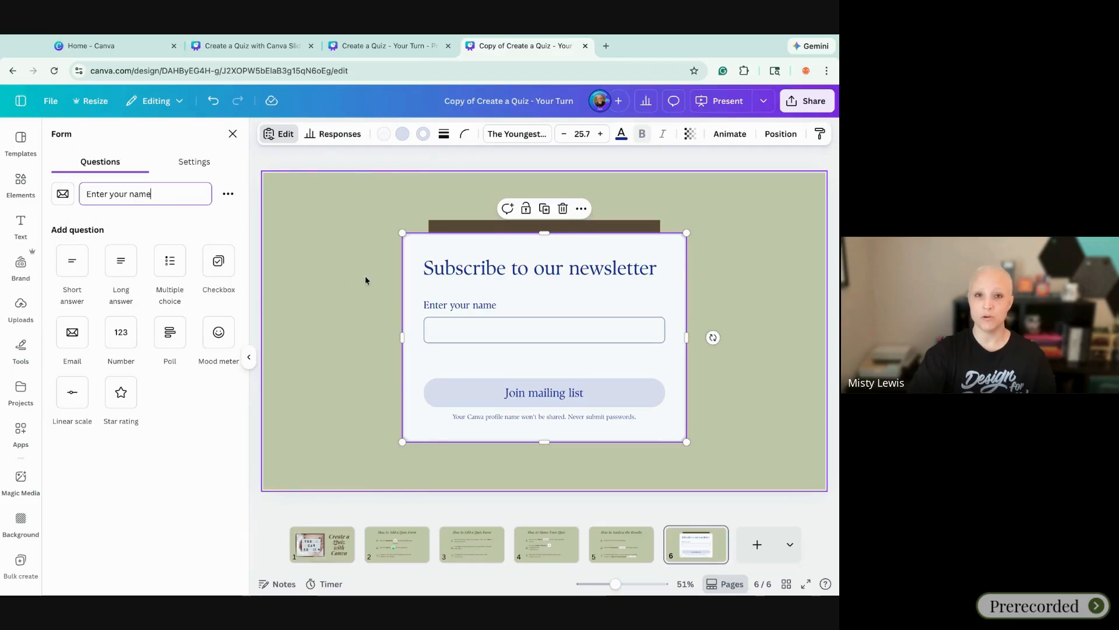
- Add a multiple-choice question to the form and move the enlarged form up so it fits on the page
{"action": "left_click_drag", "start_coordinate": [515, 256], "coordinate": [542, 260]}
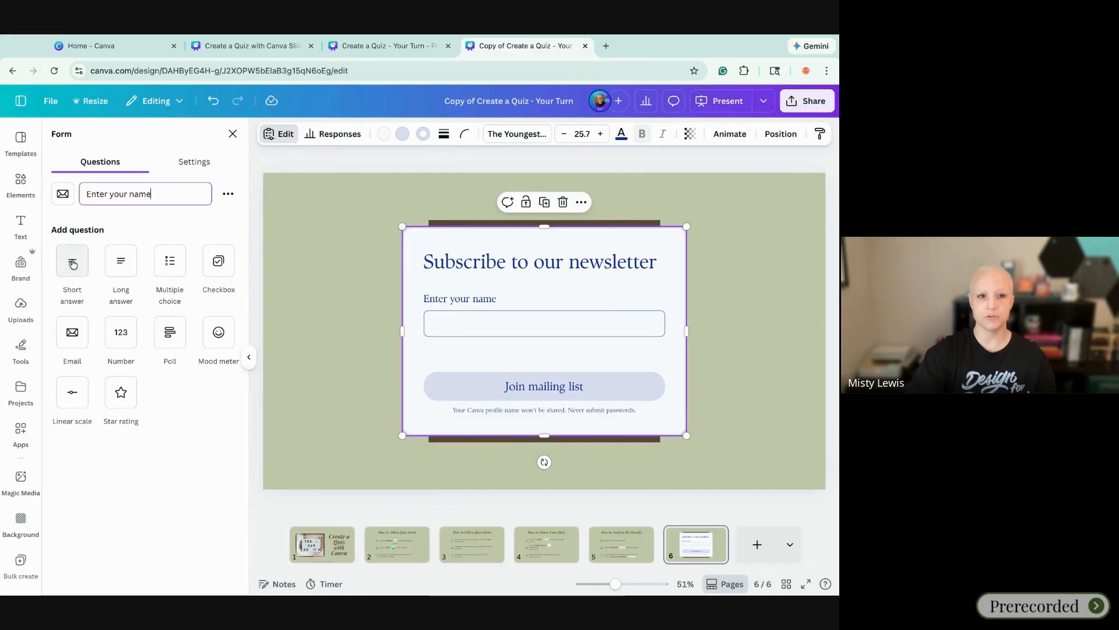
{"action": "left_click", "coordinate": [173, 265]}
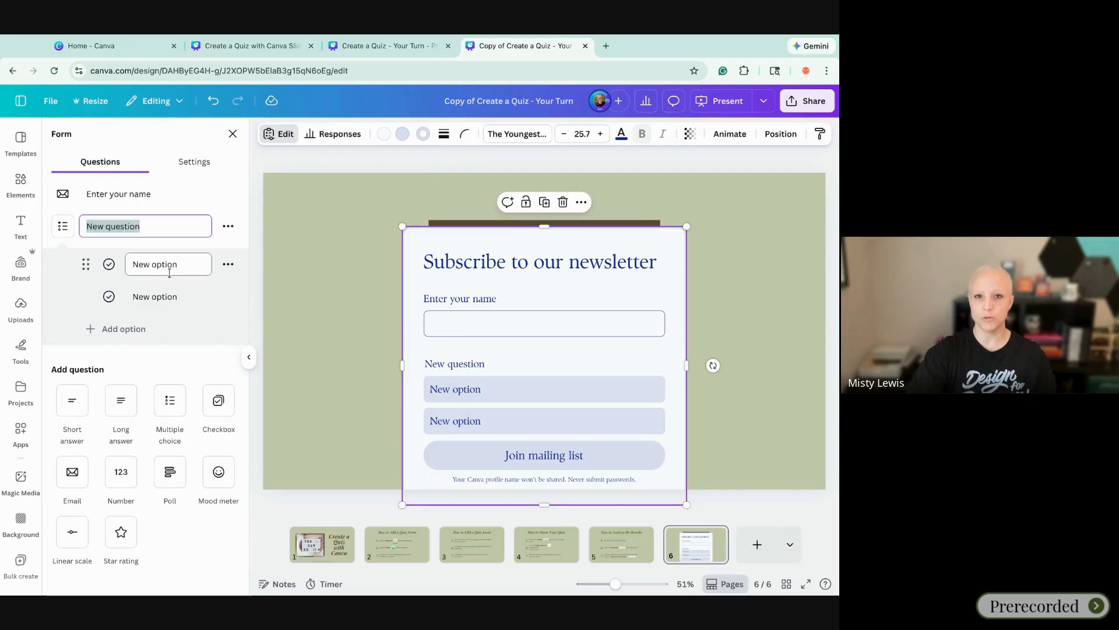
{"action": "left_click", "coordinate": [725, 313]}
{"action": "left_click_drag", "start_coordinate": [664, 294], "coordinate": [665, 247]}
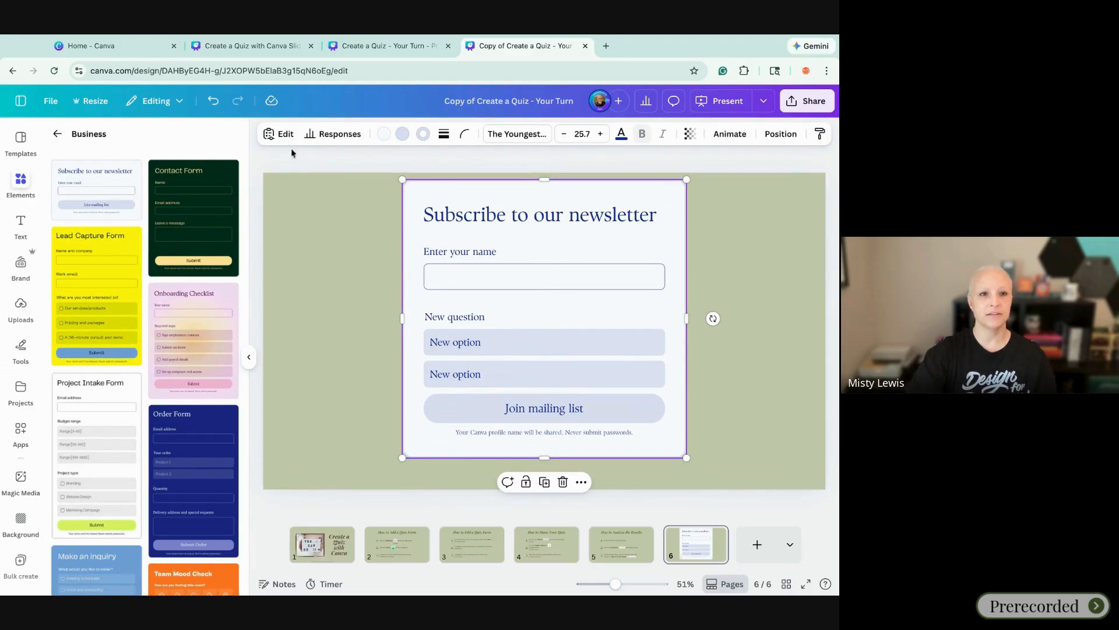
- Open the form's questions for editing and mark the multiple-choice question's first option as the correct answer
{"action": "left_click", "coordinate": [279, 133]}
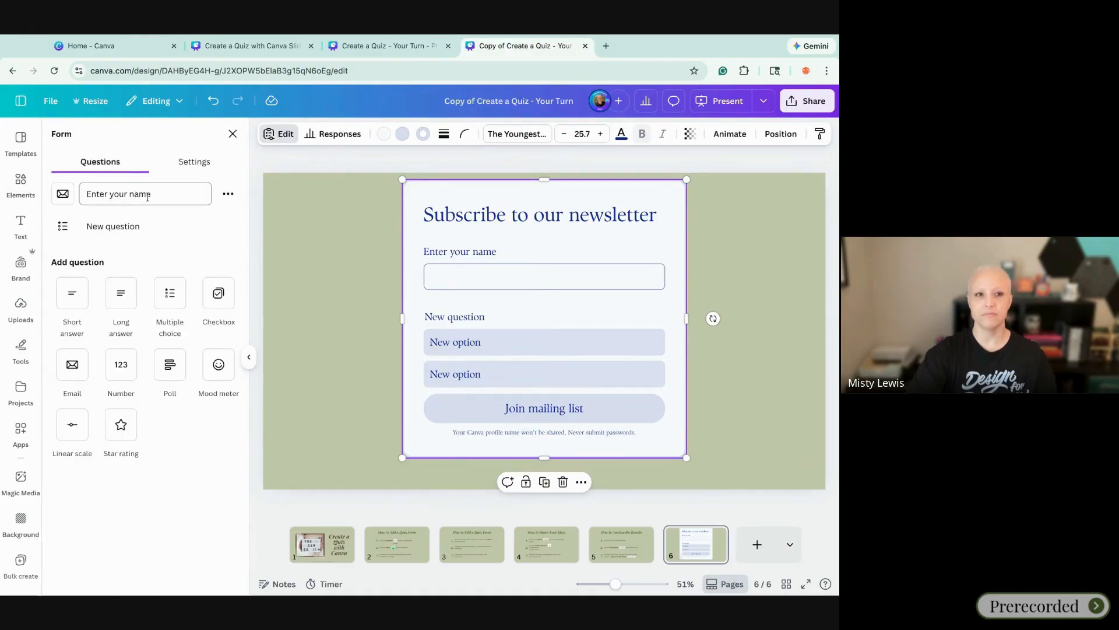
{"action": "left_click", "coordinate": [167, 230]}
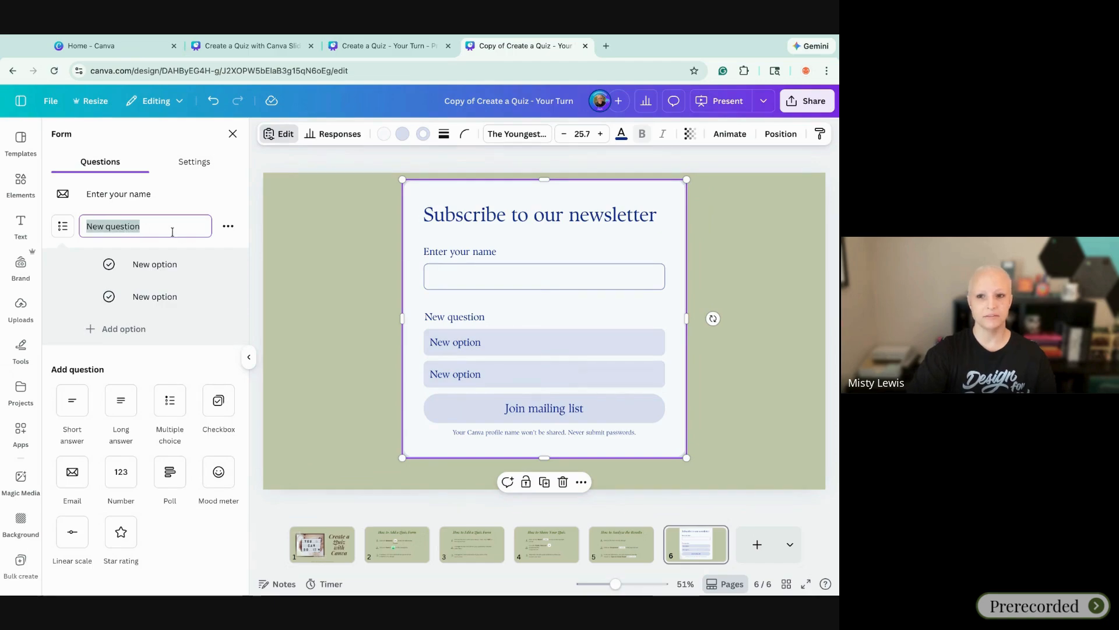
{"action": "left_click", "coordinate": [228, 228]}
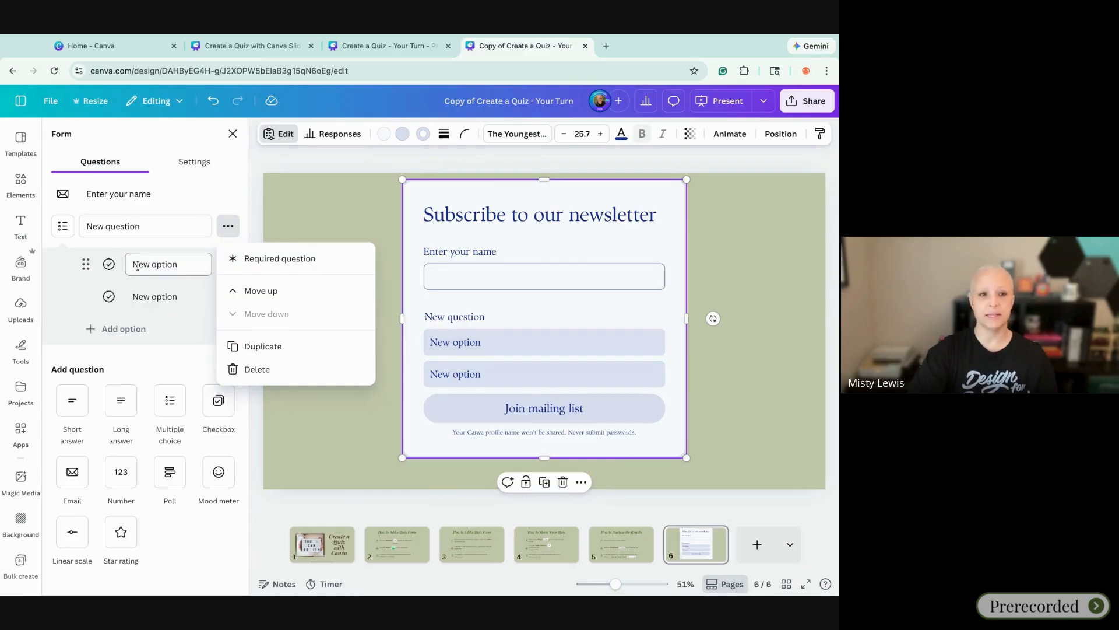
{"action": "left_click", "coordinate": [86, 266]}
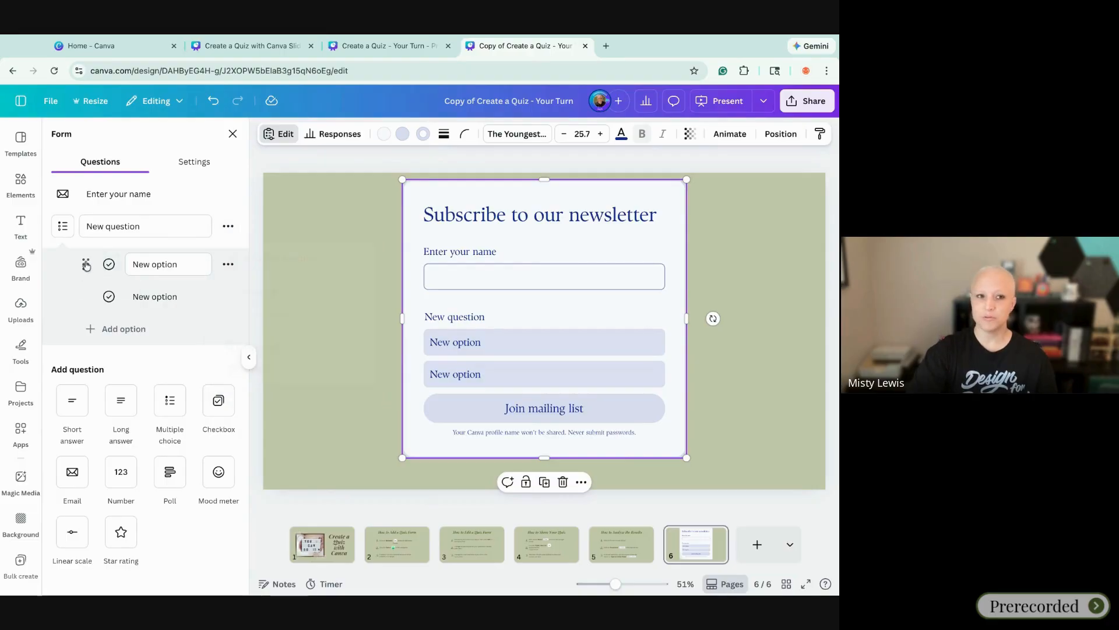
{"action": "left_click", "coordinate": [114, 268]}
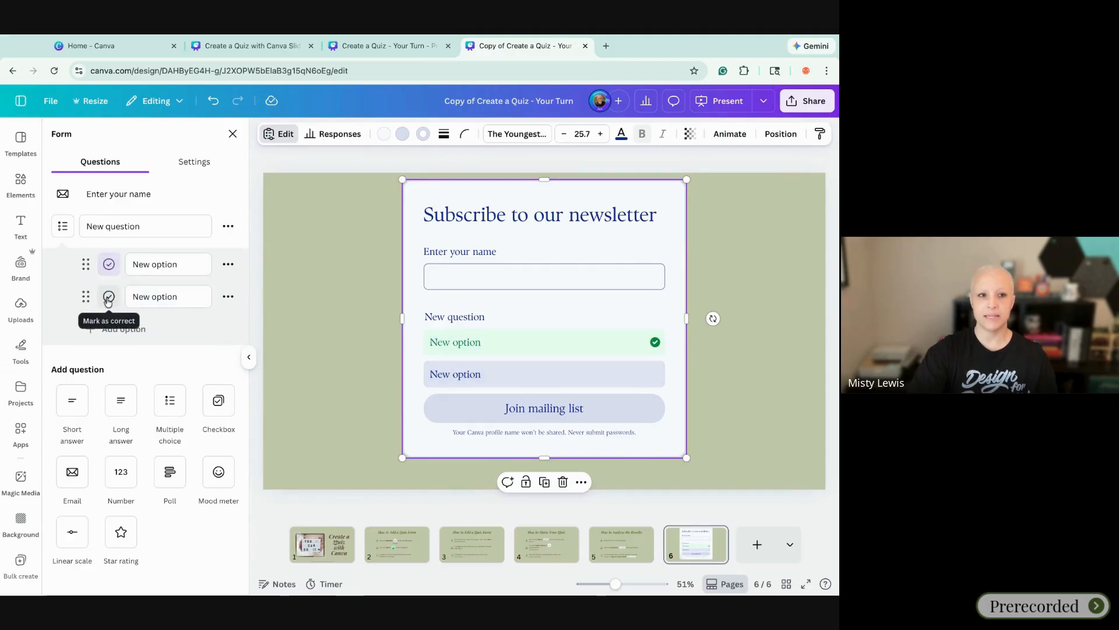
{"action": "left_click", "coordinate": [108, 298]}
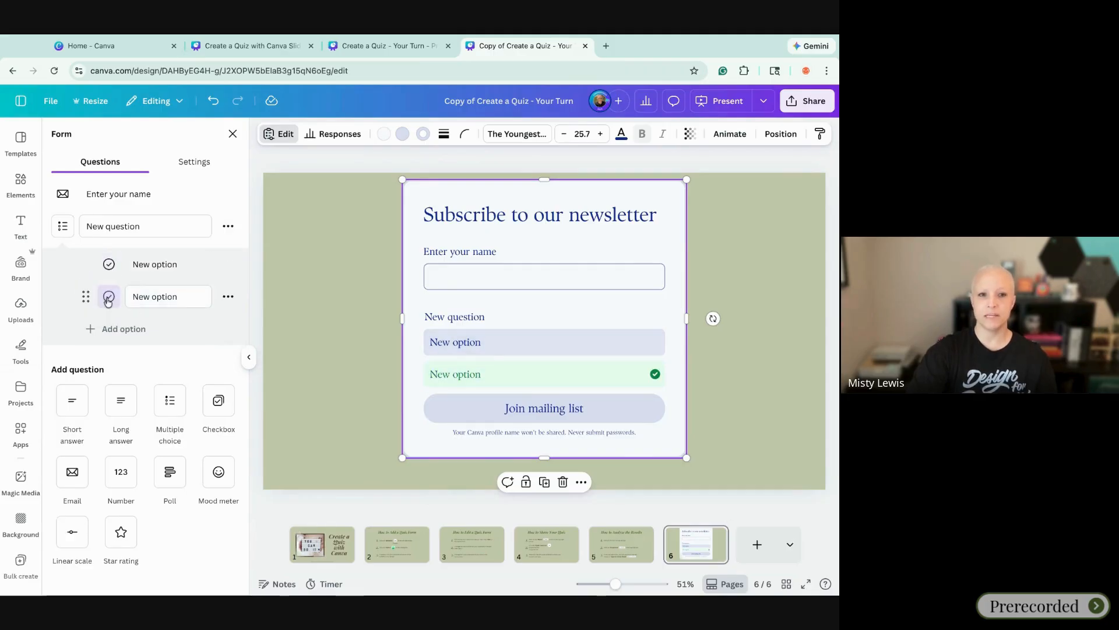
{"action": "left_click", "coordinate": [108, 265]}
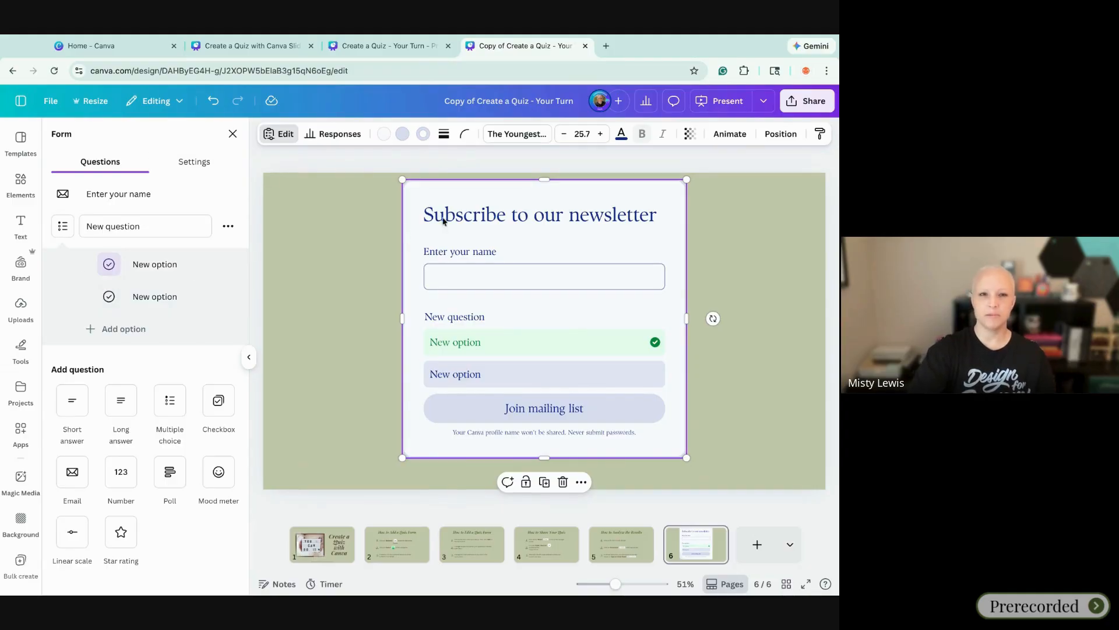
- Hide the form's header and change its button label to "Submit"
{"action": "left_click", "coordinate": [190, 165]}
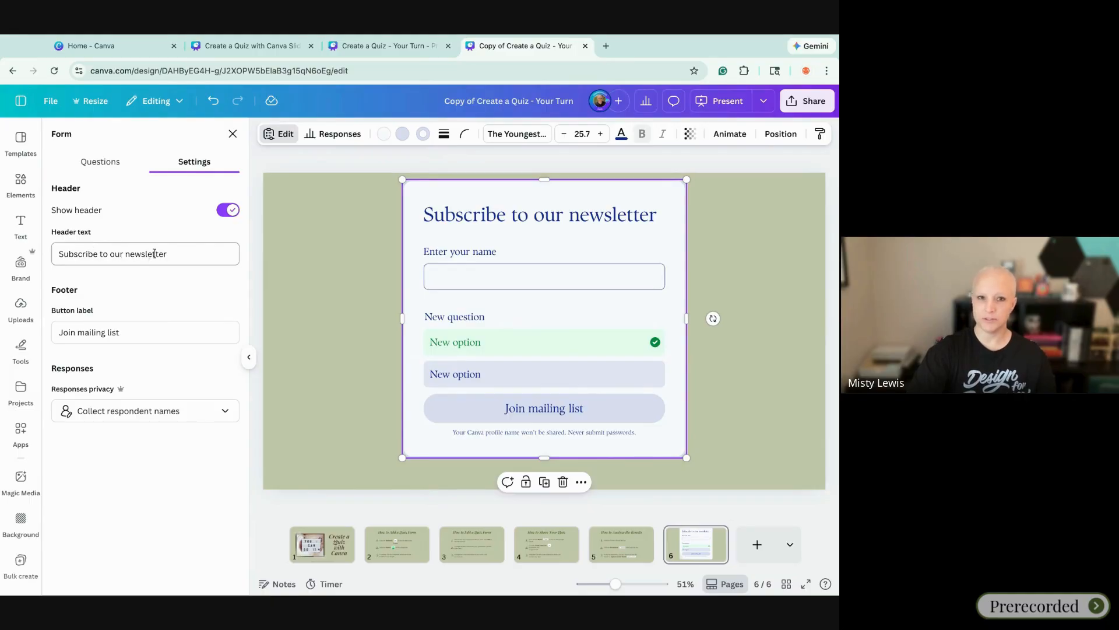
{"action": "left_click", "coordinate": [229, 211]}
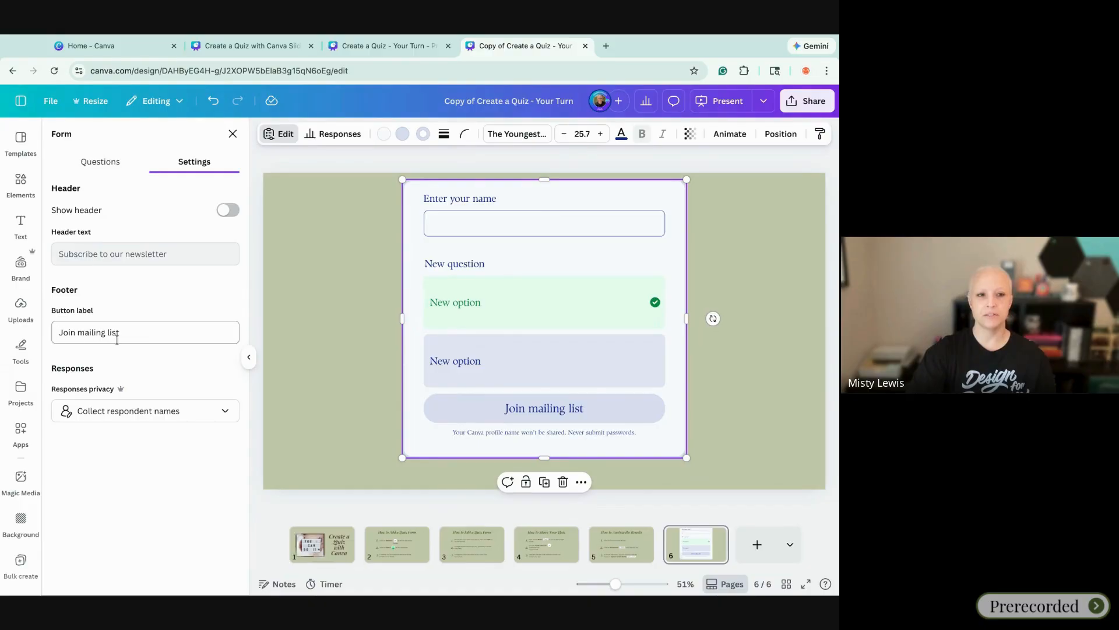
{"action": "triple_click", "coordinate": [138, 337]}
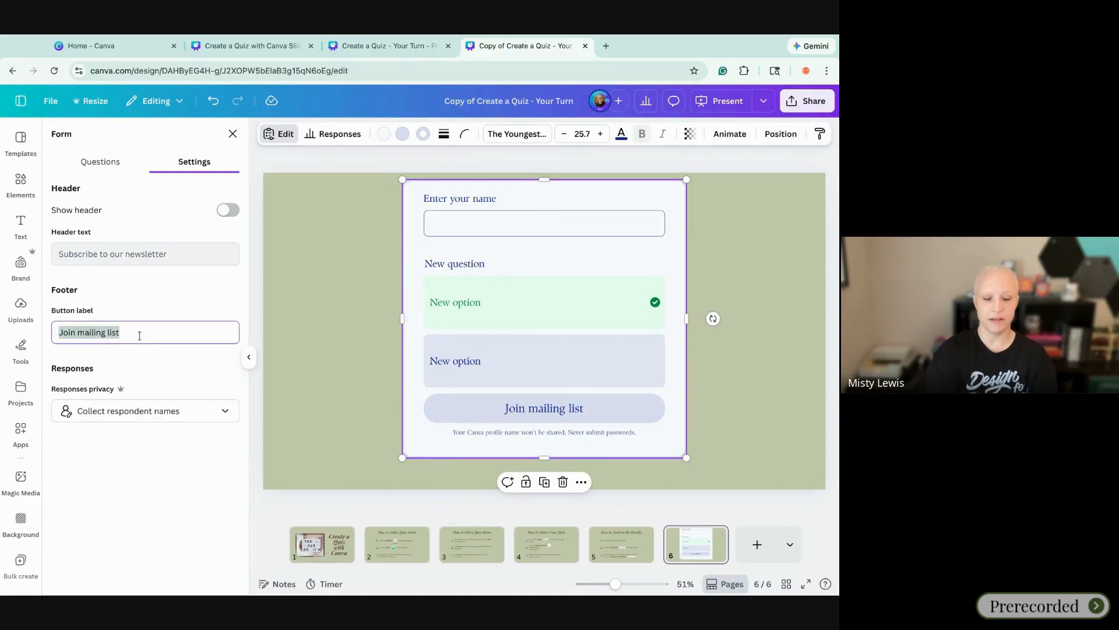
{"action": "type", "text": "Submit"}
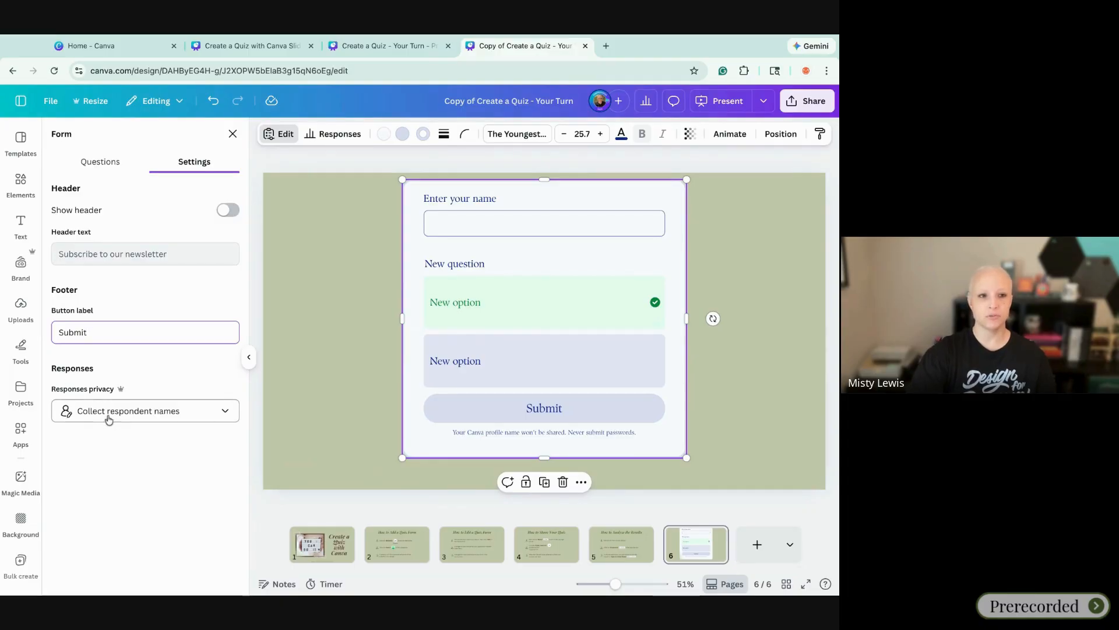
- Review the form's response privacy options without changing them and return to its questions
{"action": "left_click", "coordinate": [223, 412]}
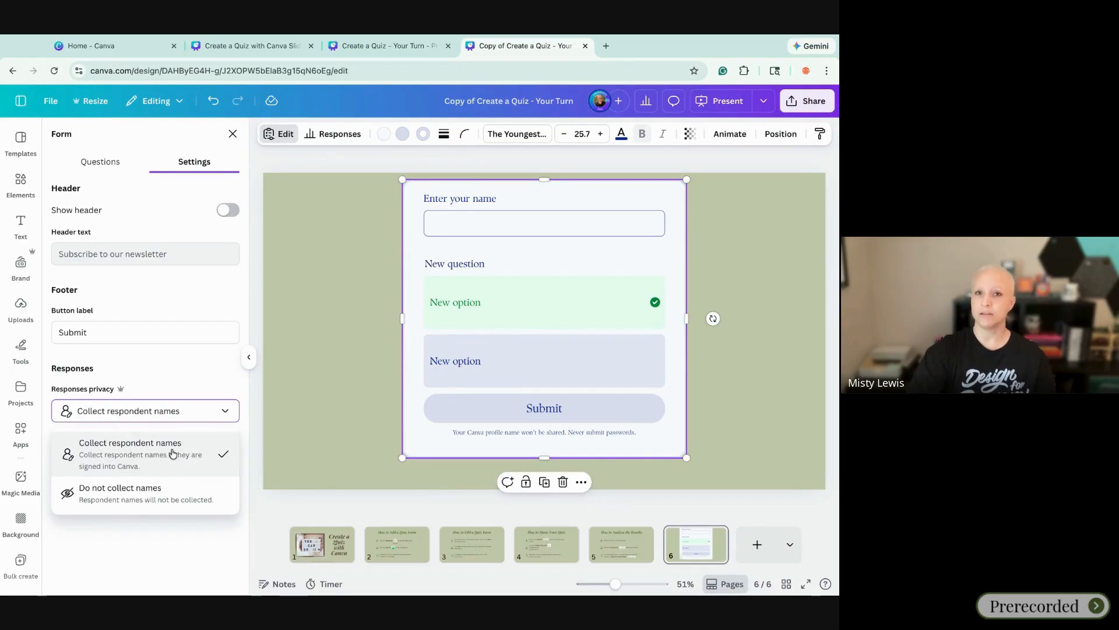
{"action": "left_click", "coordinate": [166, 371]}
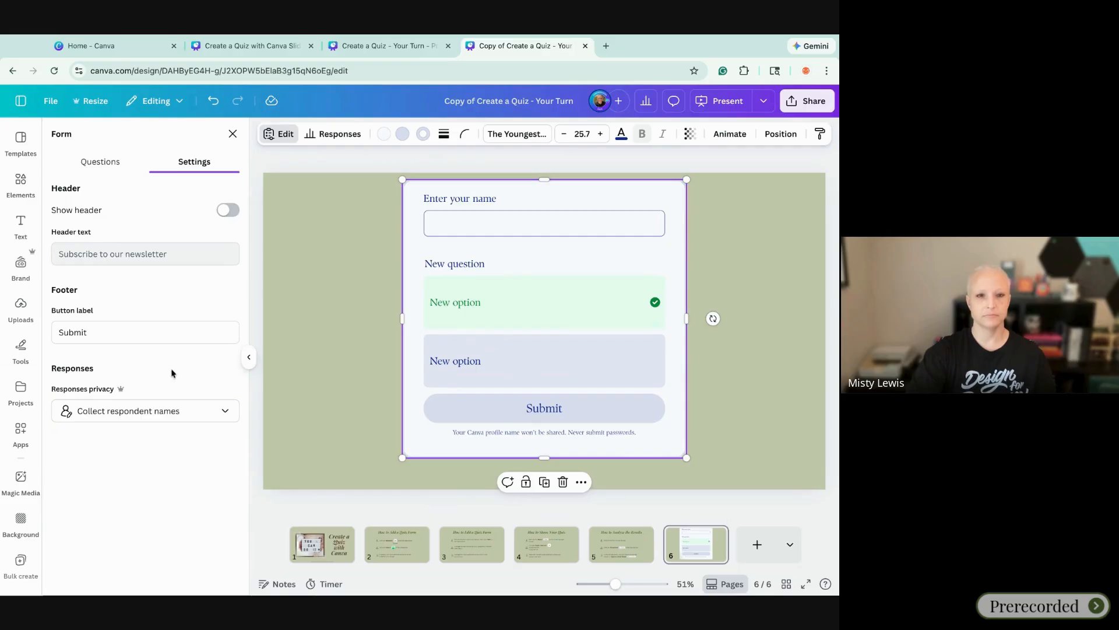
{"action": "left_click", "coordinate": [103, 164]}
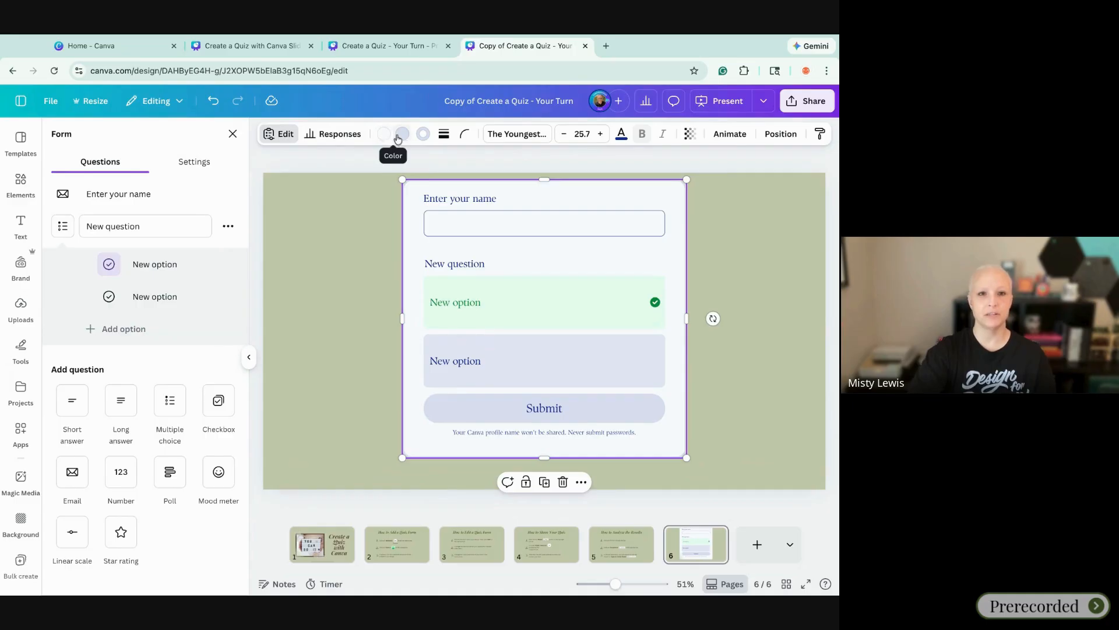
- Recolor the form's submit button with the brand palette's light sage green and change the form's font to Playfair Display
{"action": "left_click", "coordinate": [403, 135]}
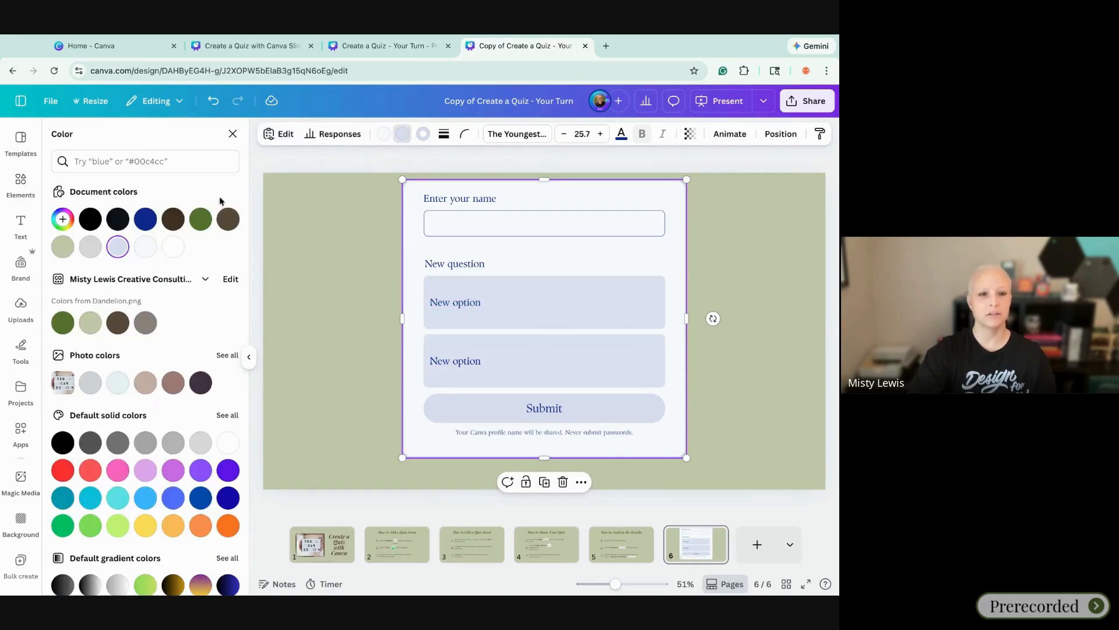
{"action": "left_click", "coordinate": [89, 247]}
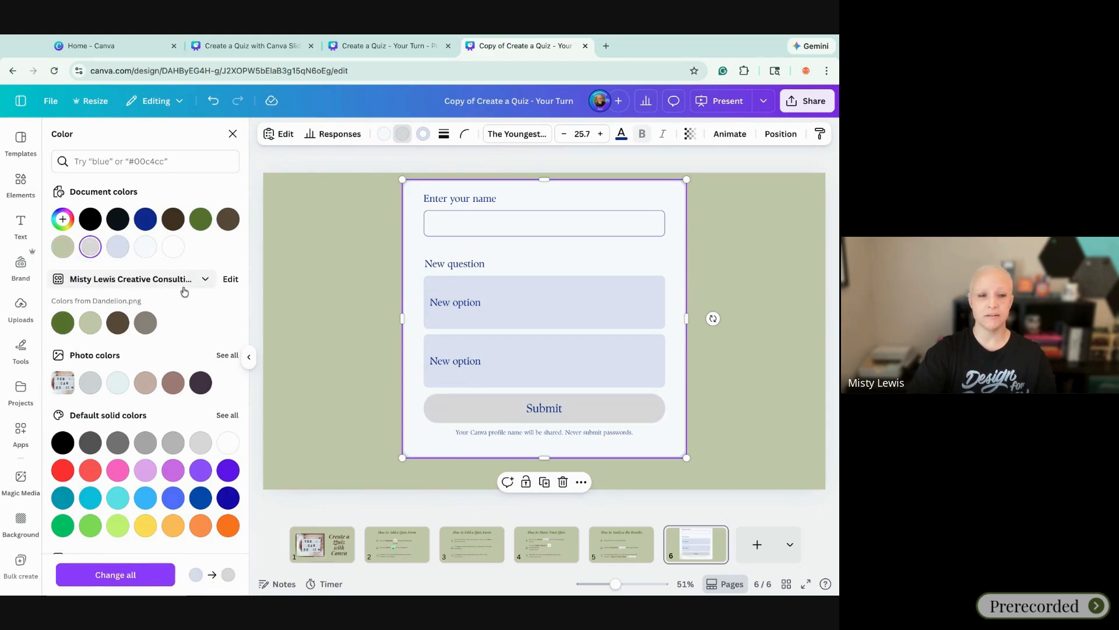
{"action": "left_click", "coordinate": [92, 327]}
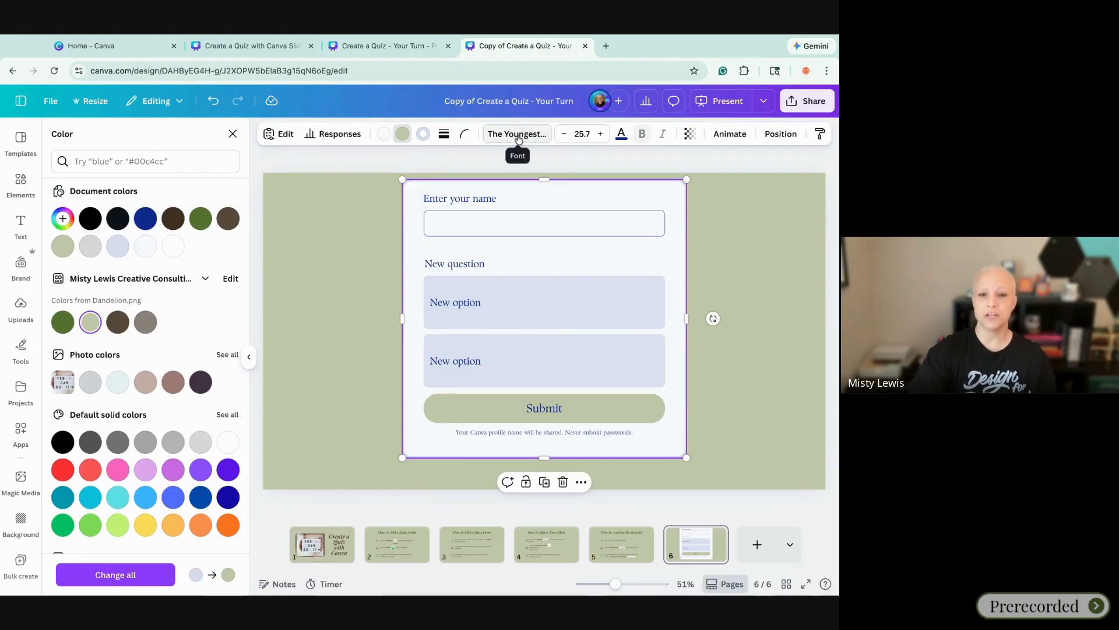
{"action": "left_click", "coordinate": [494, 137]}
{"action": "left_click", "coordinate": [131, 292]}
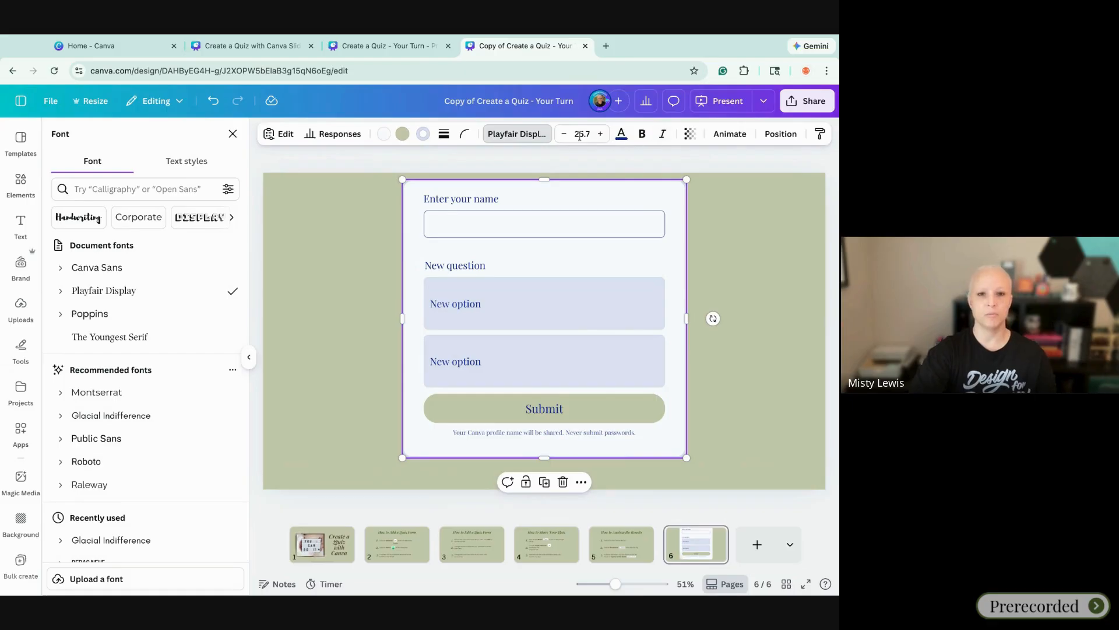
{"action": "left_click", "coordinate": [725, 185]}
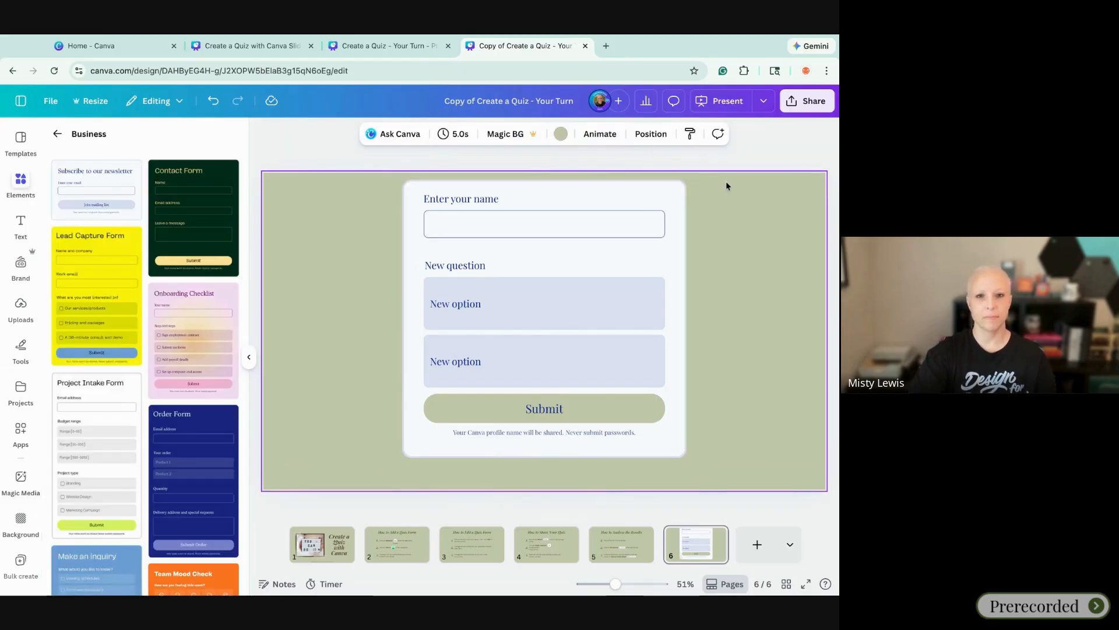
- Switch to the Create a Quiz with Canva slide deck and view page 8, "Share Your Quiz"
{"action": "left_click", "coordinate": [272, 48]}
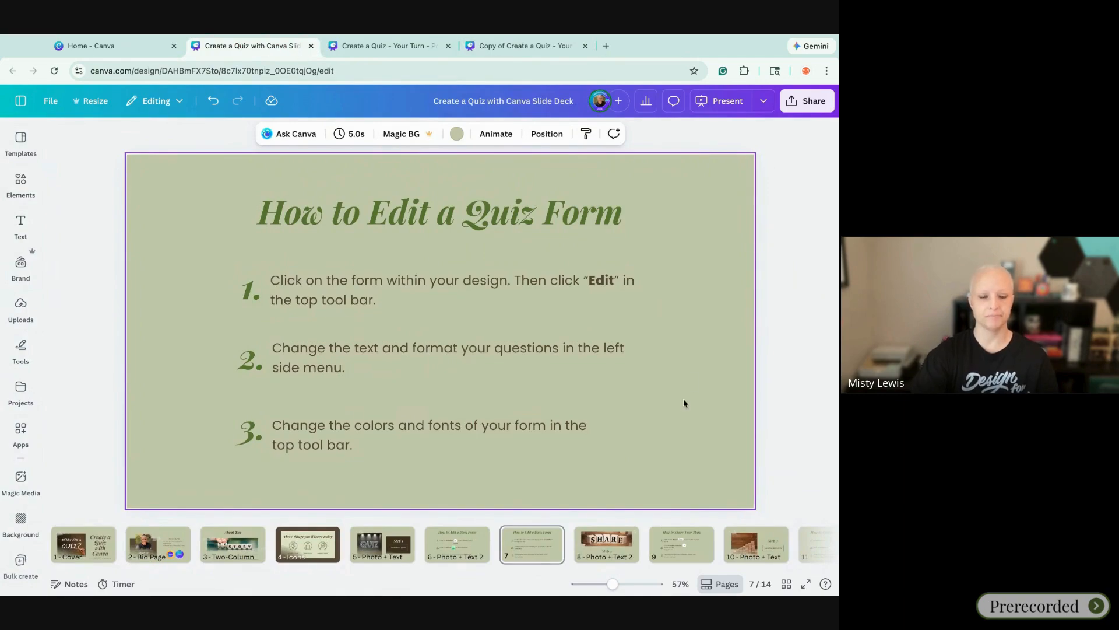
{"action": "left_click", "coordinate": [611, 541]}
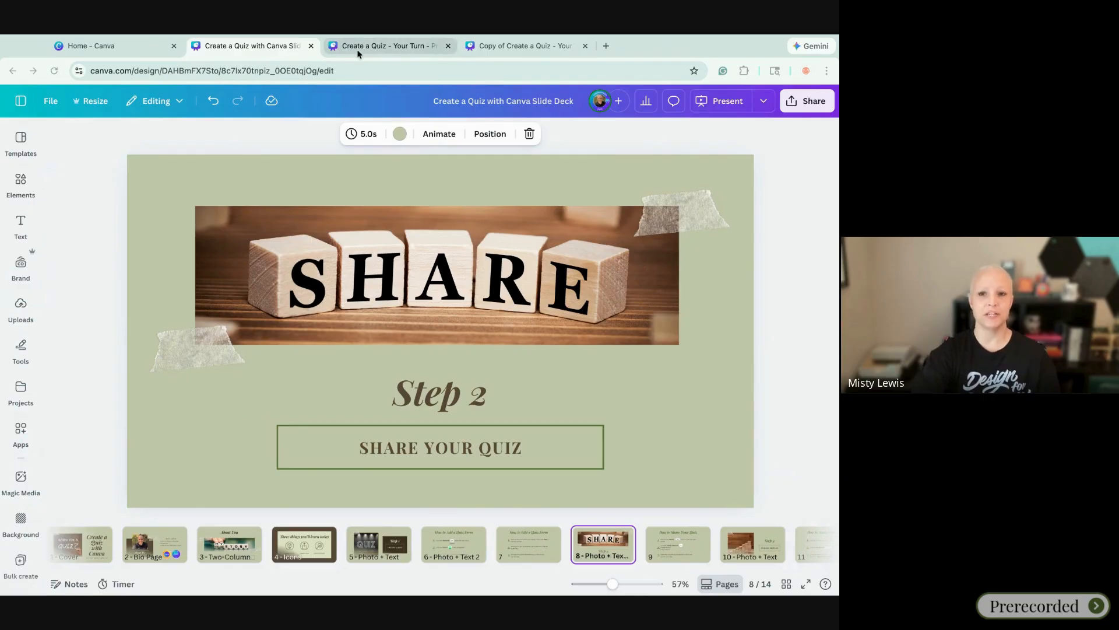
- Return to the quiz copy, collapse the form templates, and move the form slightly down on page 6
{"action": "left_click", "coordinate": [514, 46]}
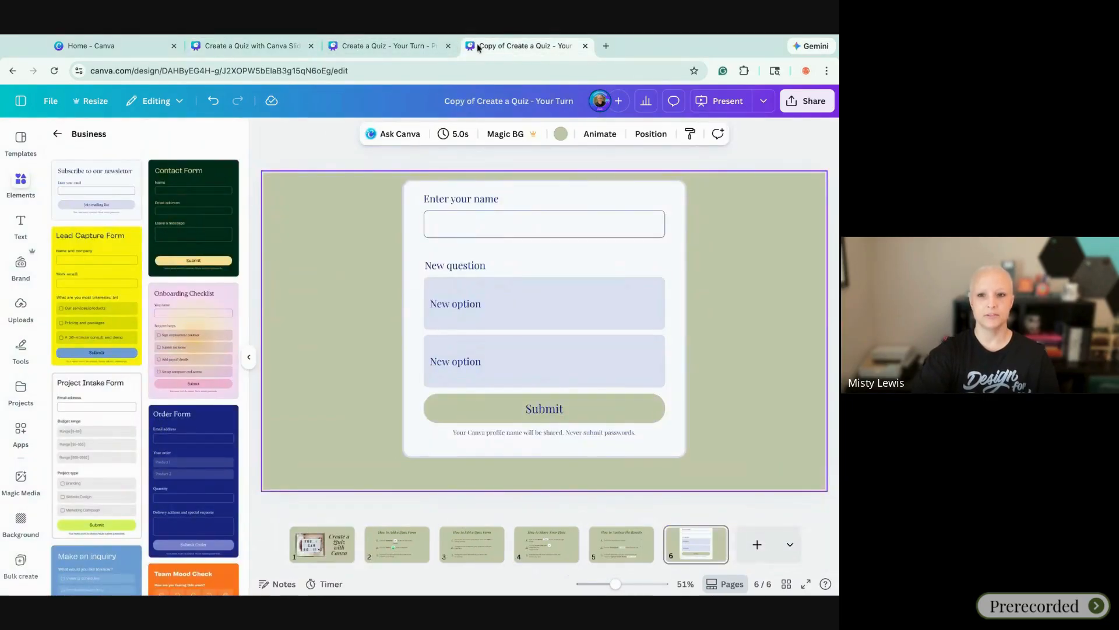
{"action": "left_click", "coordinate": [249, 357]}
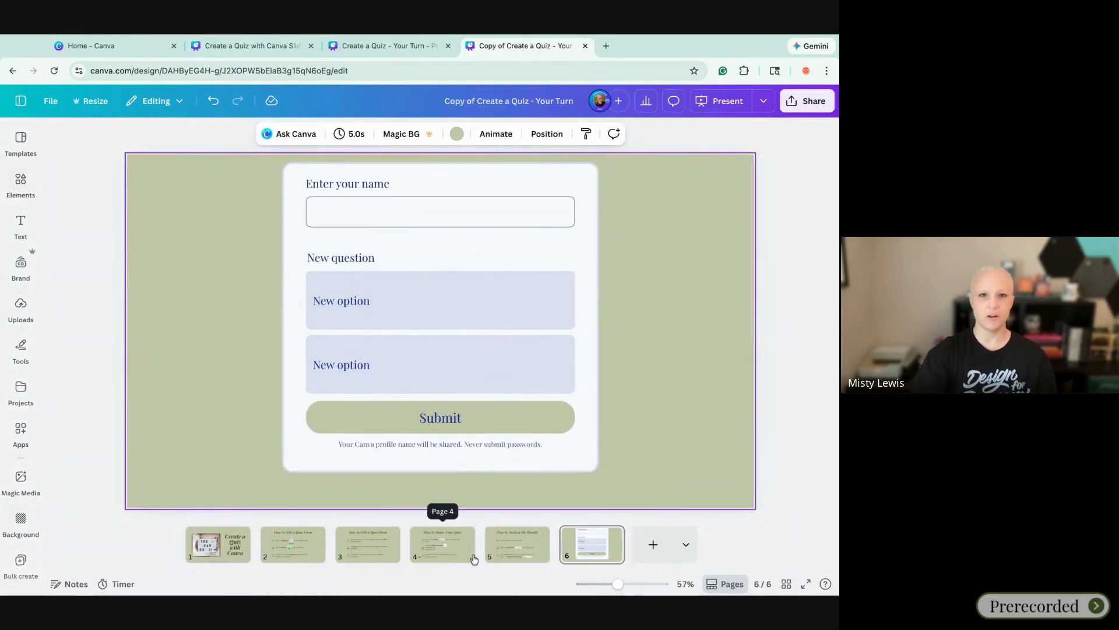
{"action": "left_click_drag", "start_coordinate": [584, 380], "coordinate": [586, 393]}
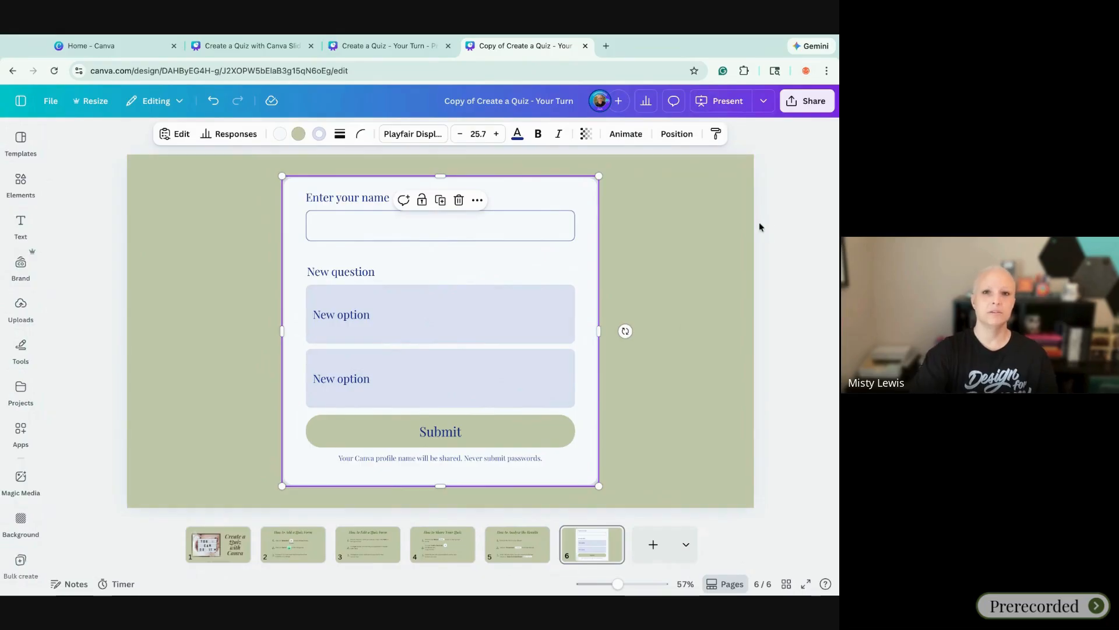
- Create a public view link for the quiz design and copy it
{"action": "left_click", "coordinate": [791, 110]}
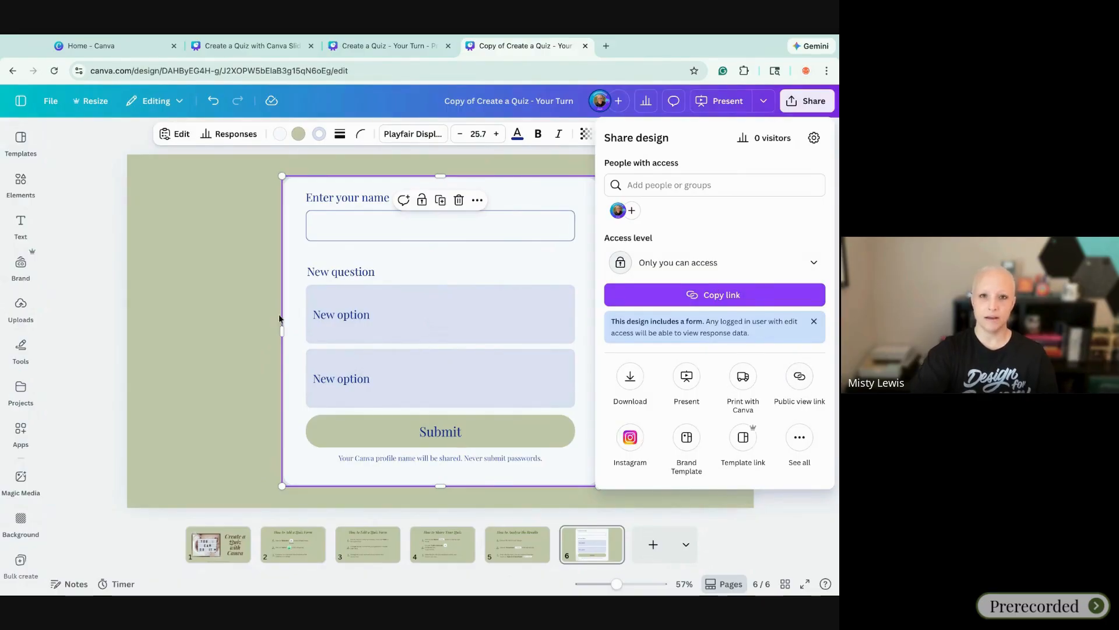
{"action": "key", "text": "Escape"}
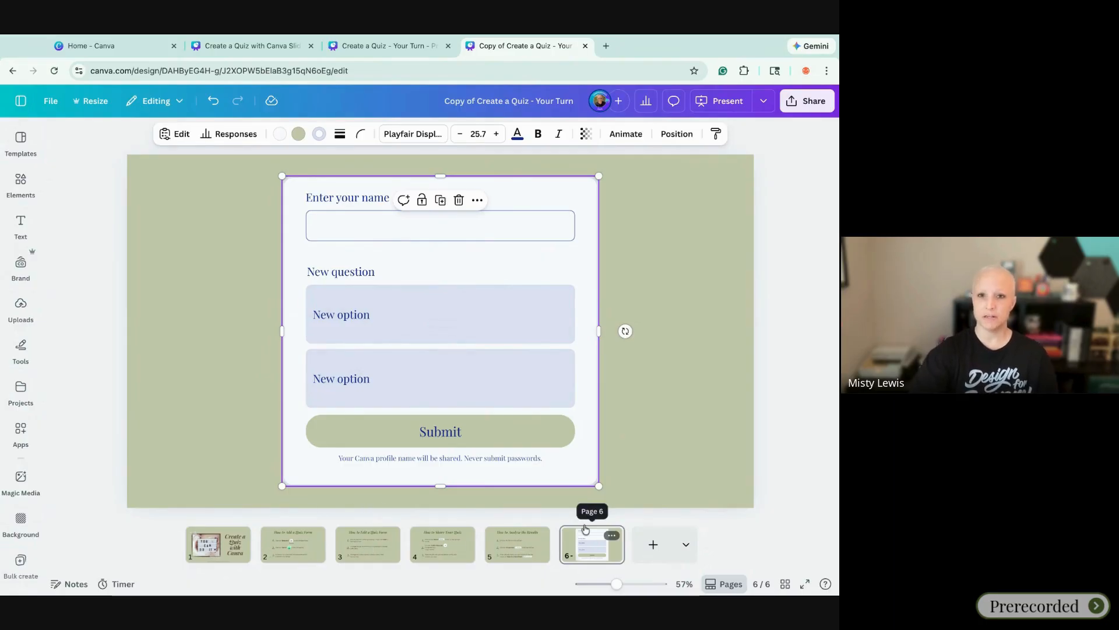
{"action": "left_click", "coordinate": [791, 103]}
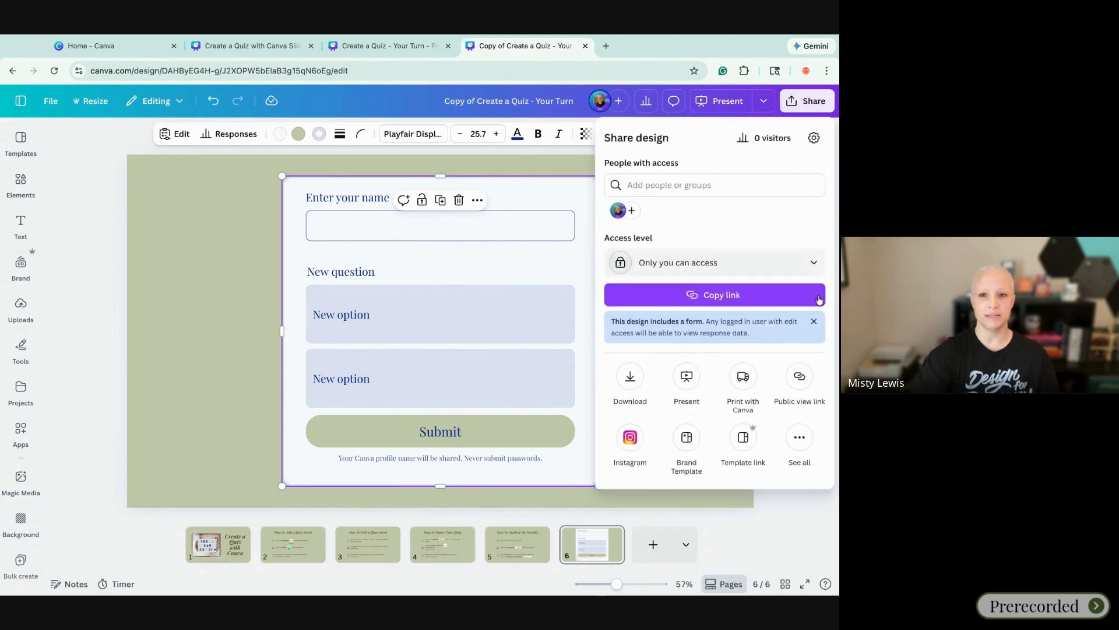
{"action": "left_click", "coordinate": [793, 378]}
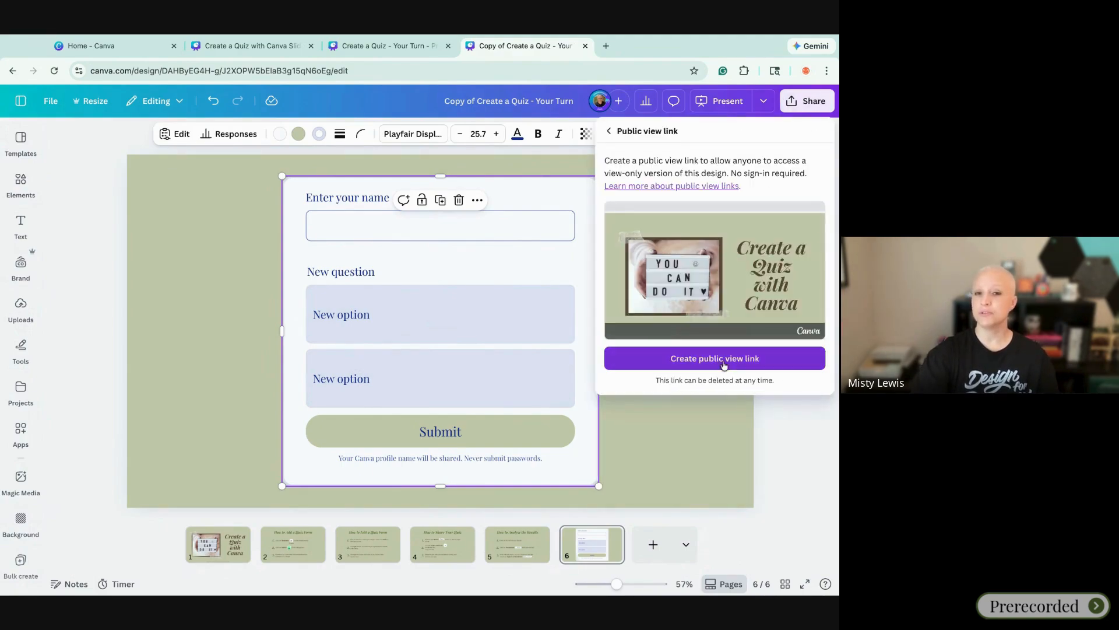
{"action": "left_click", "coordinate": [715, 360]}
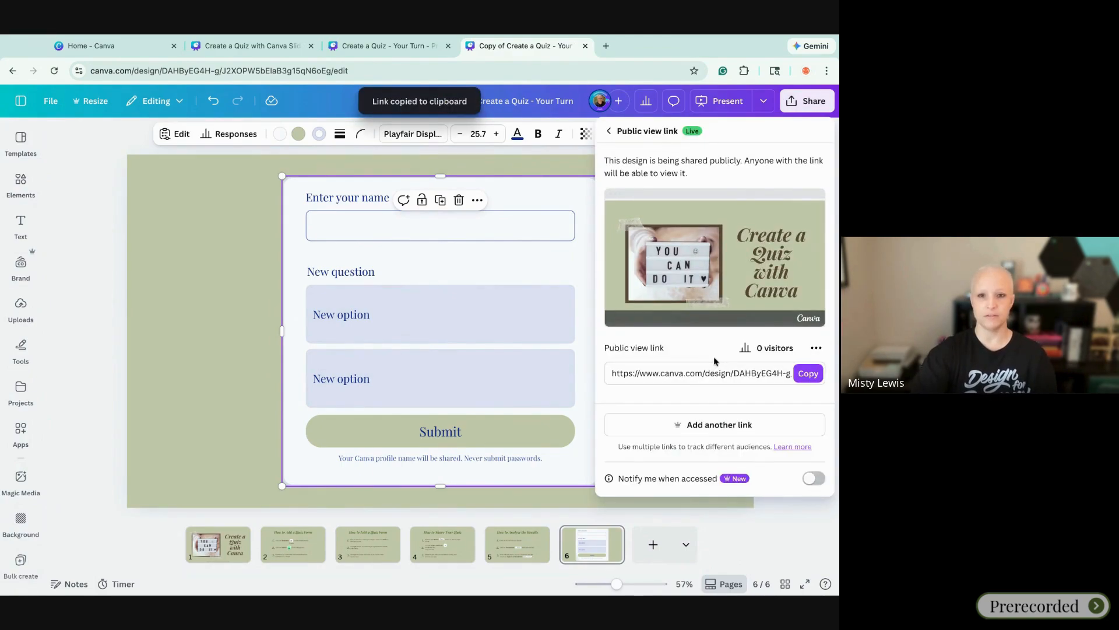
{"action": "left_click", "coordinate": [809, 378]}
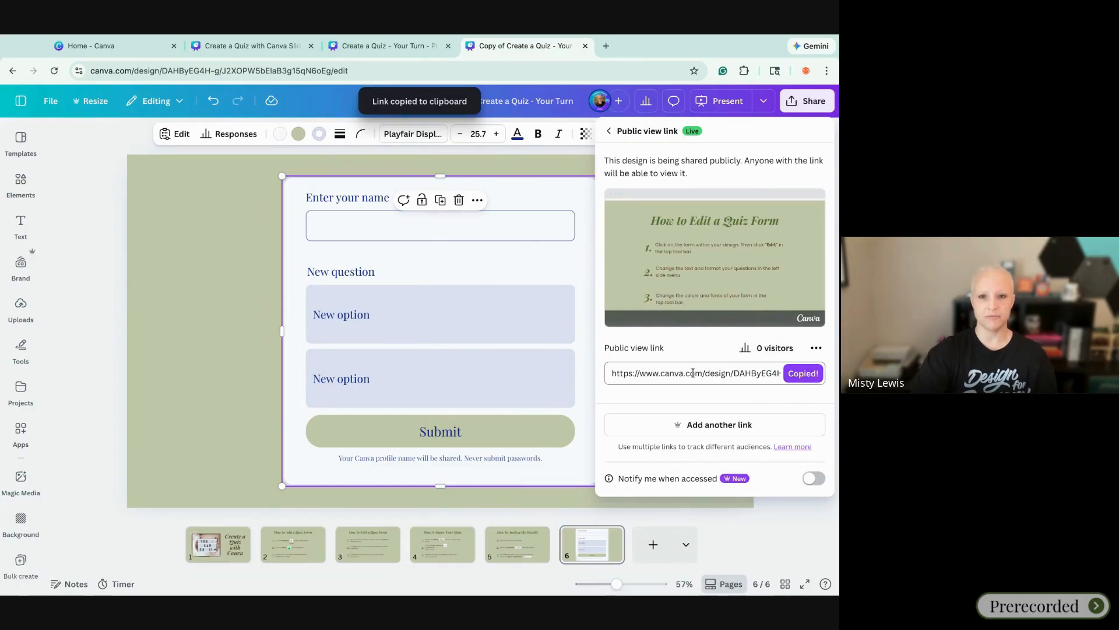
{"action": "left_click", "coordinate": [796, 373]}
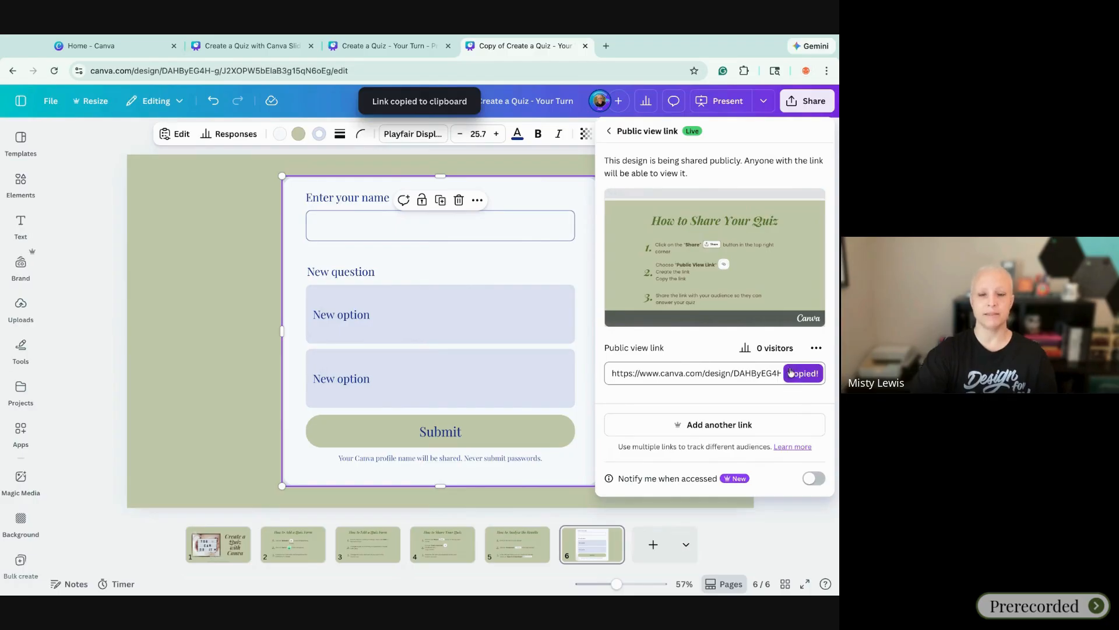
- Open the copied public view link in a new browser tab and advance through the presentation to the form on page 6
{"action": "left_click", "coordinate": [607, 46]}
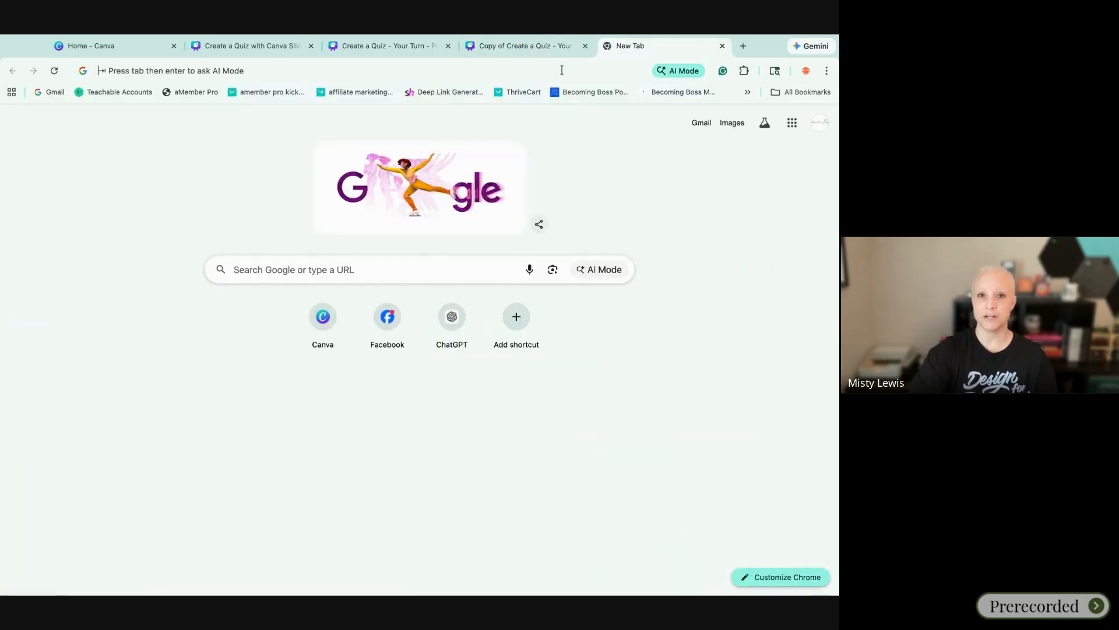
{"action": "key", "text": "ctrl+v"}
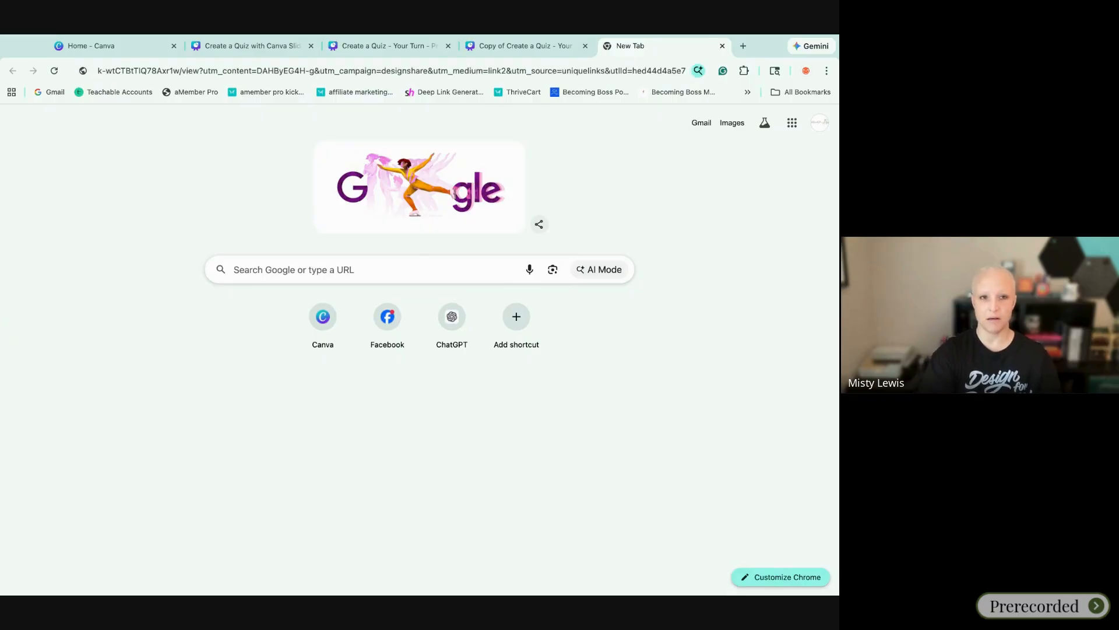
{"action": "key", "text": "Return"}
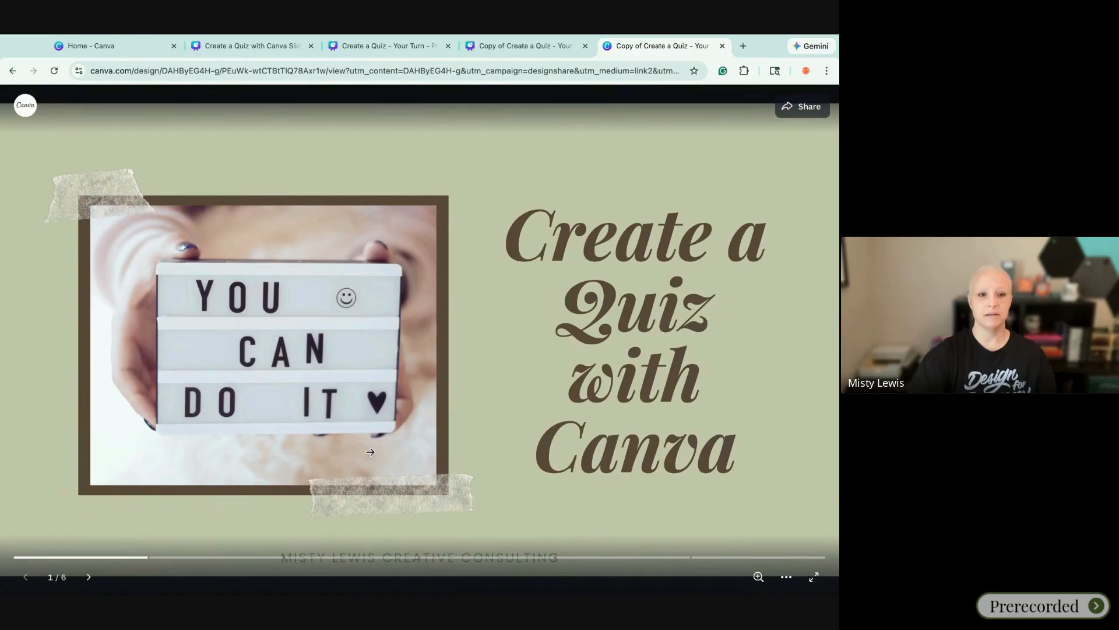
{"action": "key", "text": "Right"}
{"action": "key", "text": "Right"}
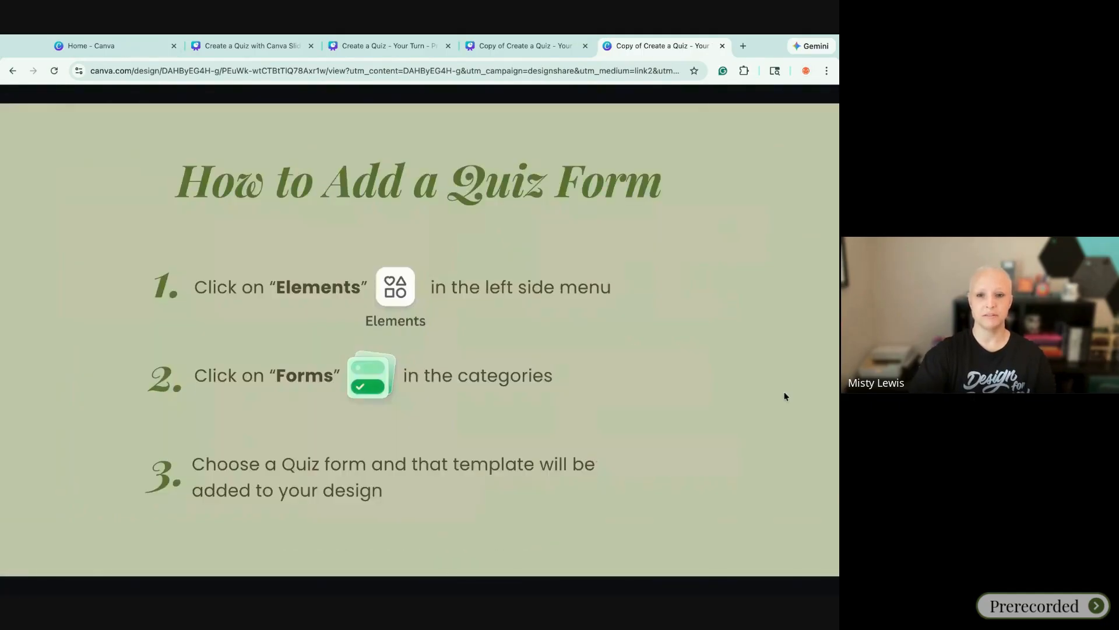
{"action": "key", "text": "Right"}
{"action": "key", "text": "Right"}
{"action": "key", "text": "Right"}
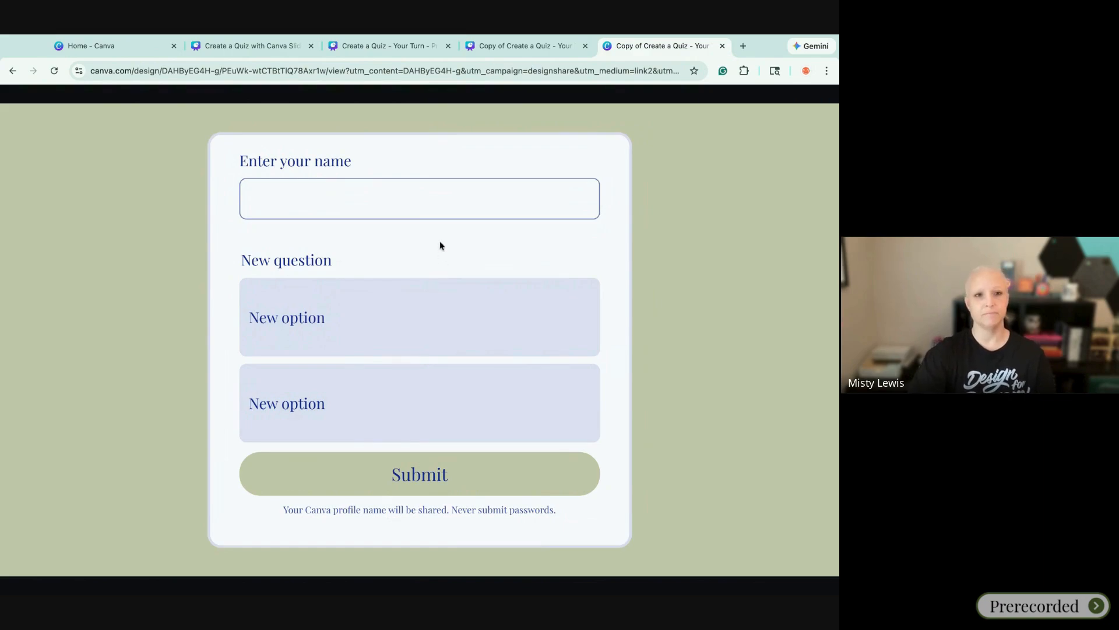
- Fill in the shared form's name field with a first name, choose the first answer option, and dismiss the presentation's end screen
{"action": "left_click", "coordinate": [372, 197]}
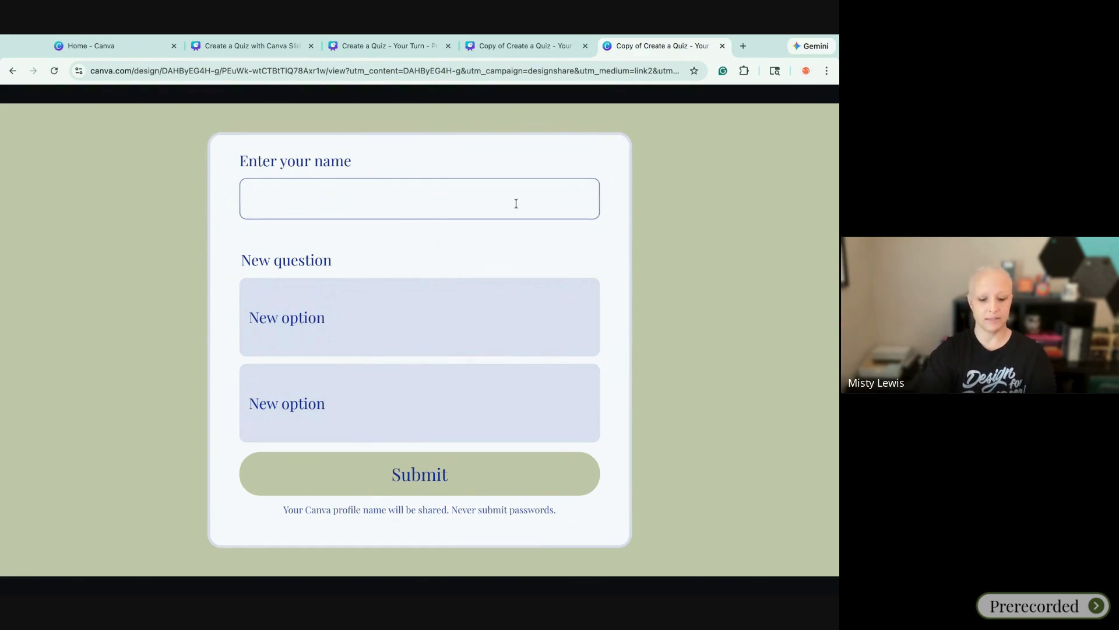
{"action": "type", "text": "Misty"}
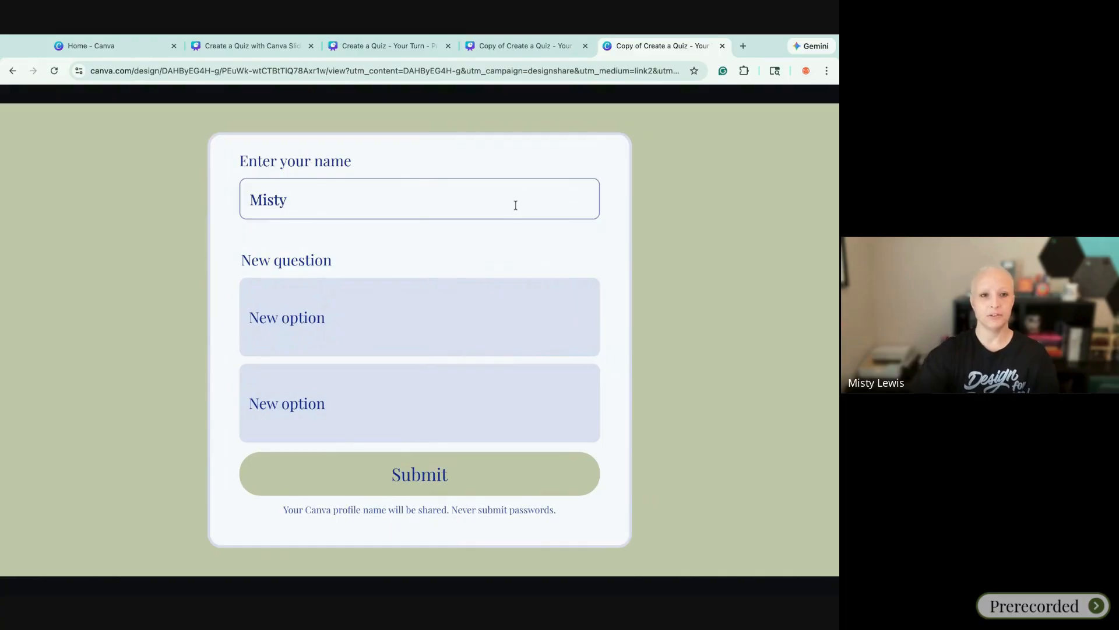
{"action": "left_click", "coordinate": [422, 330]}
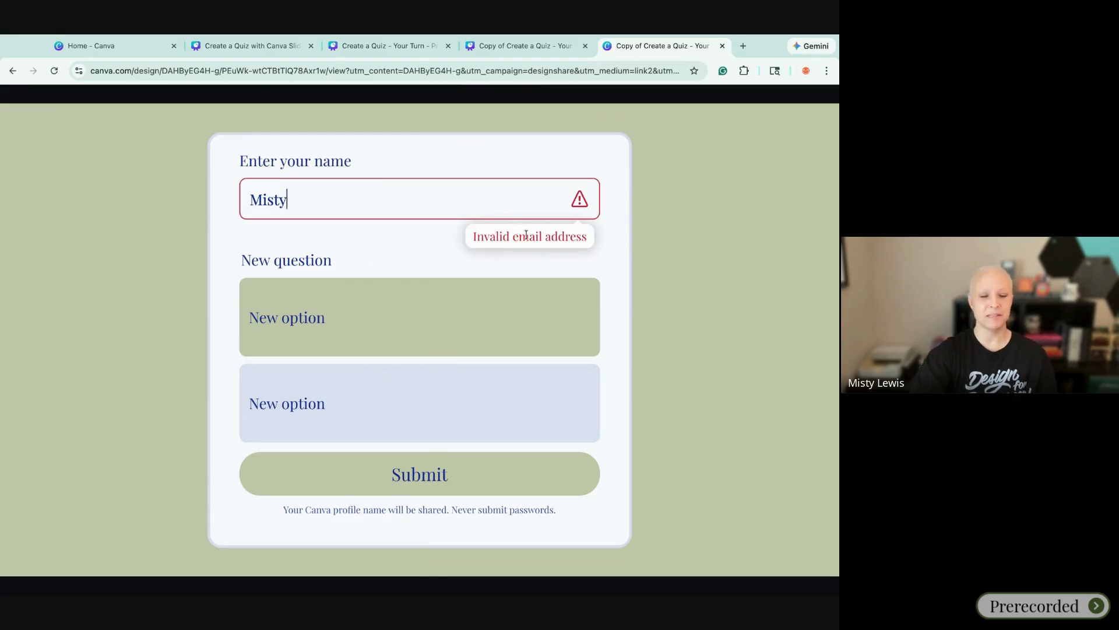
{"action": "left_click", "coordinate": [442, 248]}
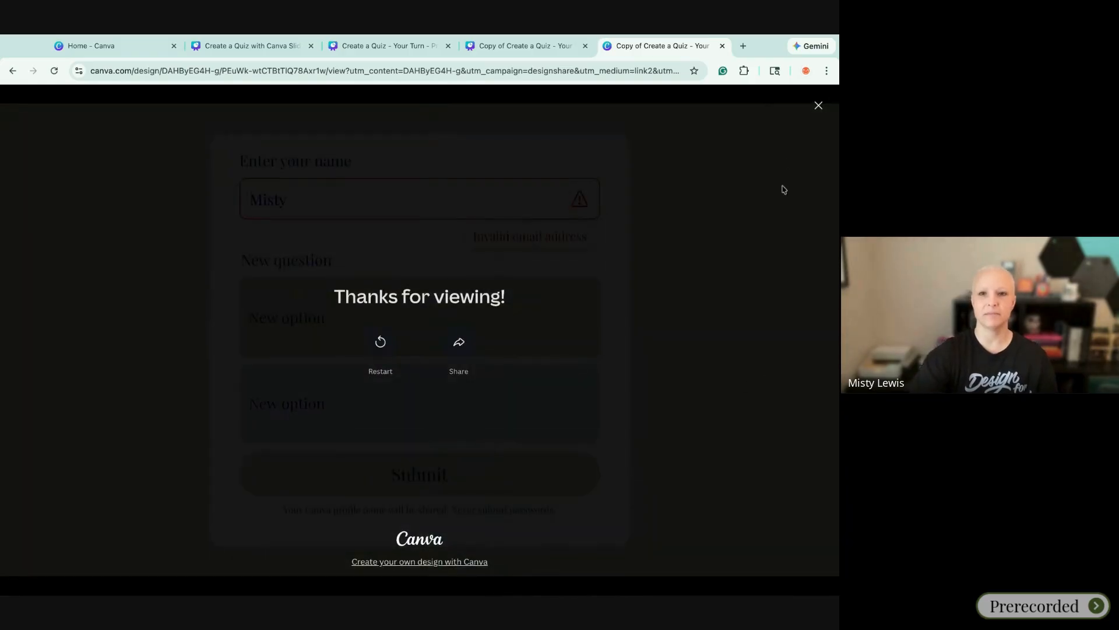
{"action": "left_click", "coordinate": [819, 106]}
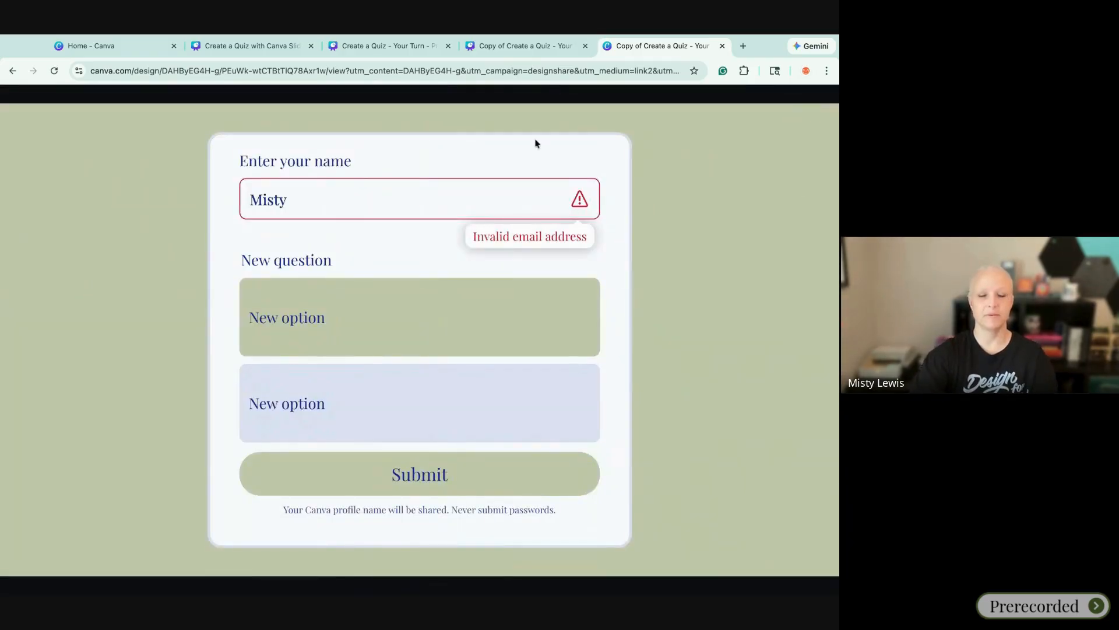
- Close the quiz copy's sharing options and open the Live Tutorial Quiz Quiz design from the recent designs on Canva's home page
{"action": "left_click", "coordinate": [509, 51]}
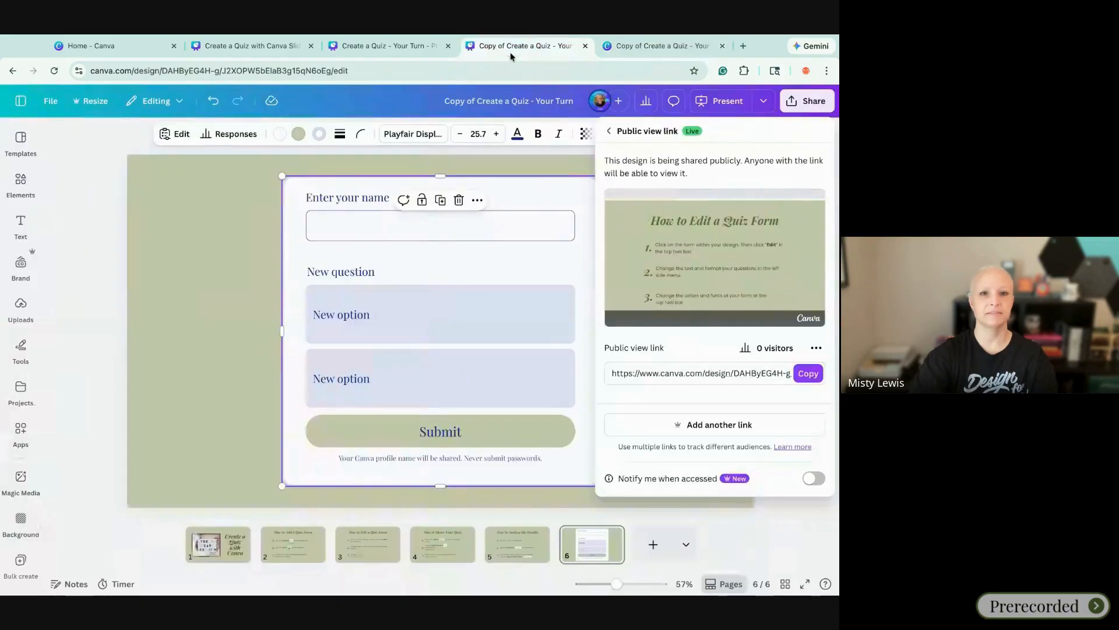
{"action": "left_click", "coordinate": [242, 238]}
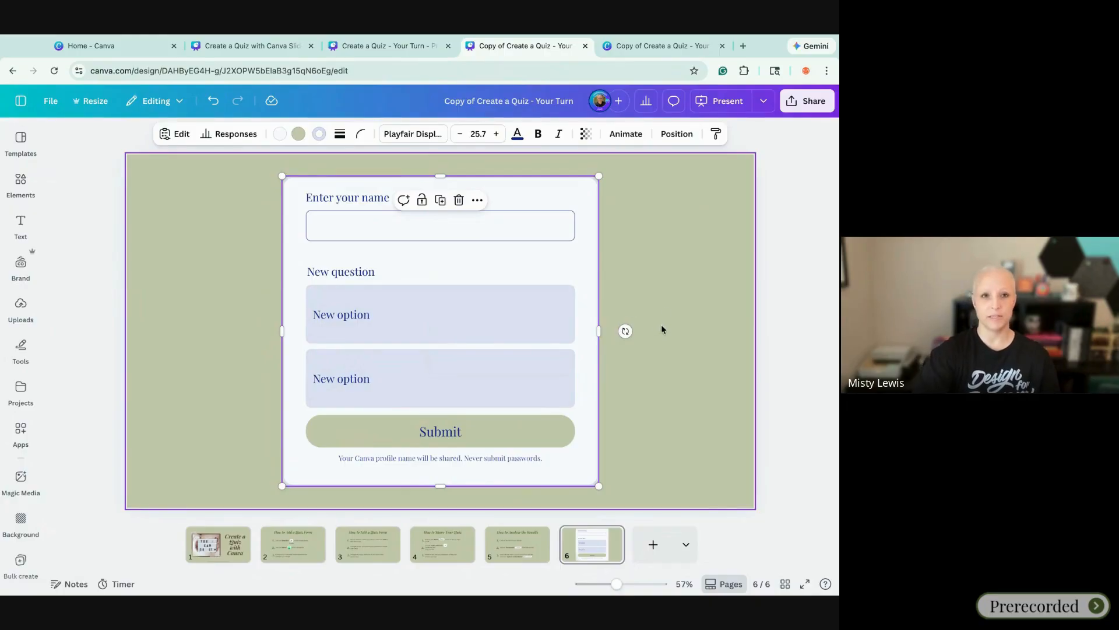
{"action": "left_click", "coordinate": [269, 48]}
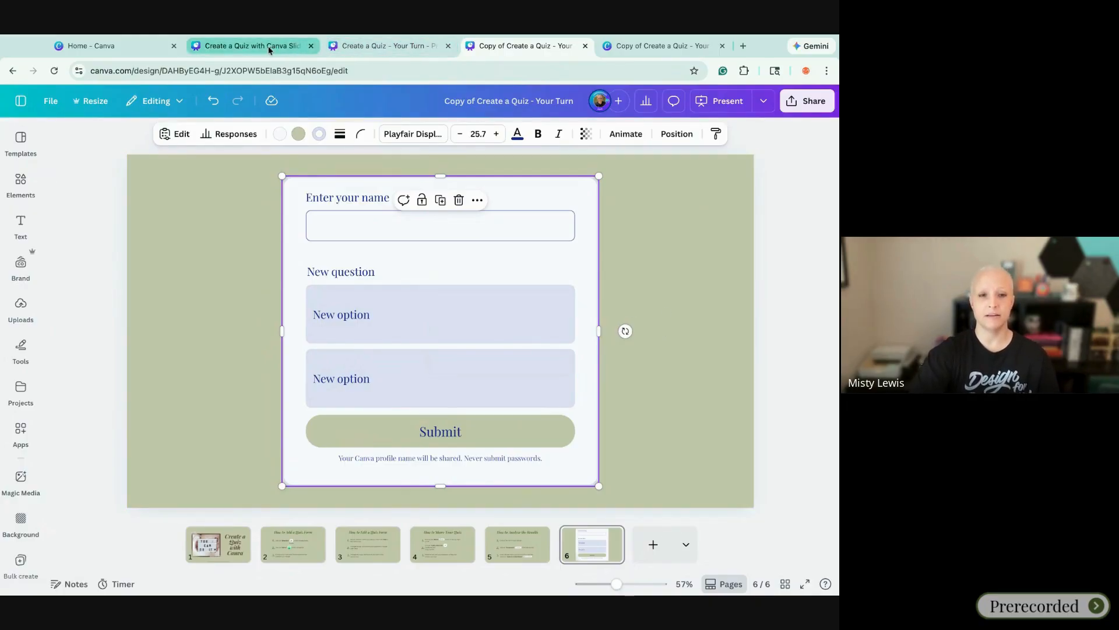
{"action": "left_click", "coordinate": [98, 49]}
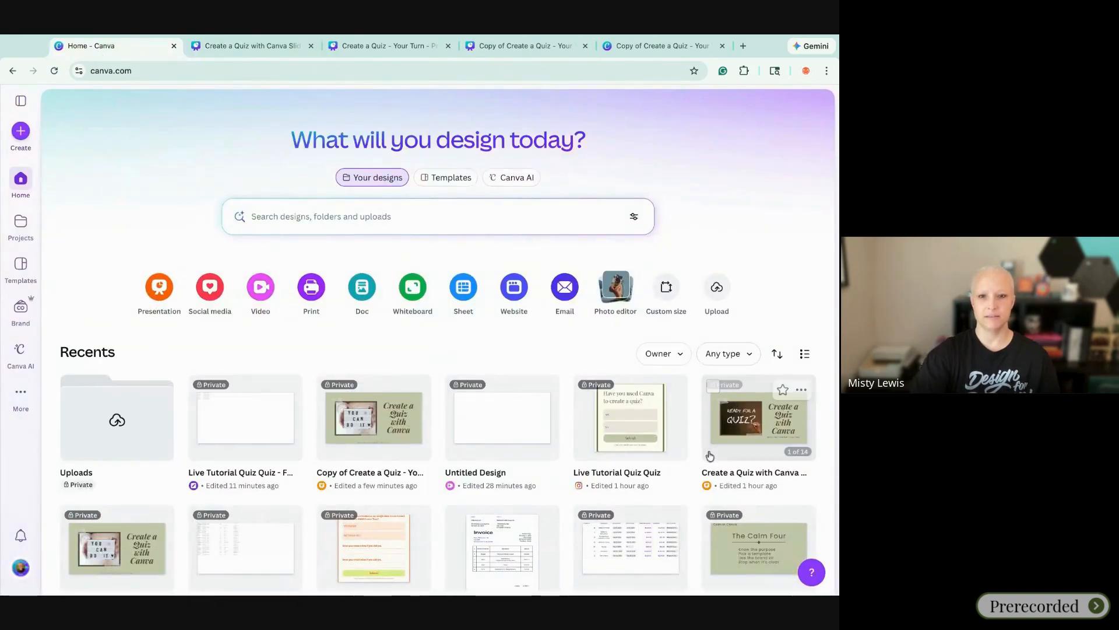
{"action": "left_click", "coordinate": [675, 437]}
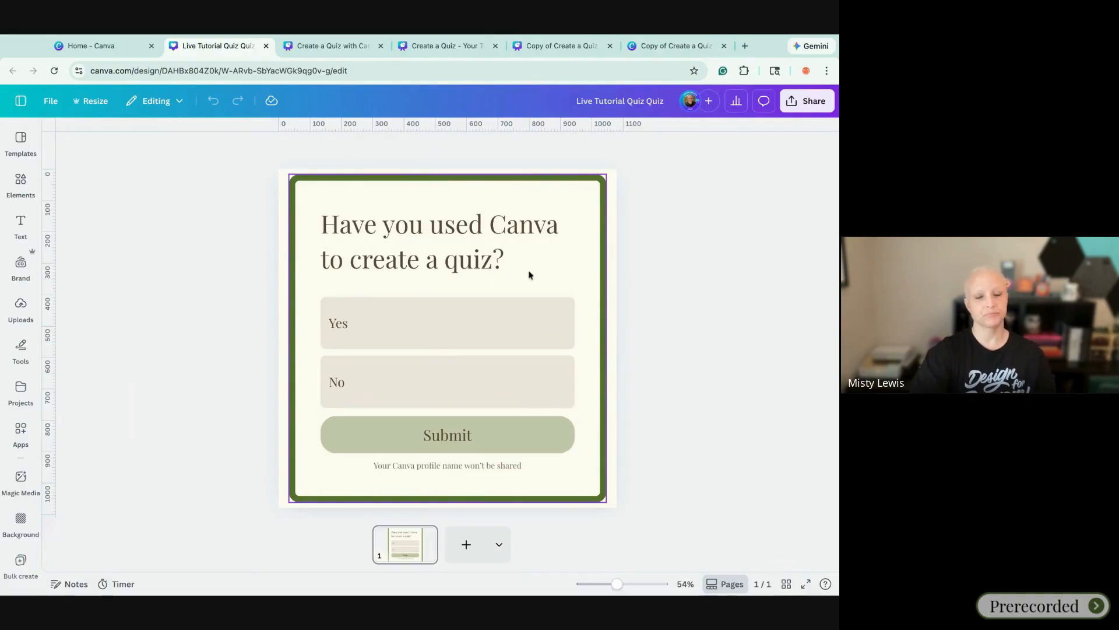
- Check the live public view link of the Live Tutorial Quiz Quiz design, then close the sharing options
{"action": "left_click", "coordinate": [611, 259]}
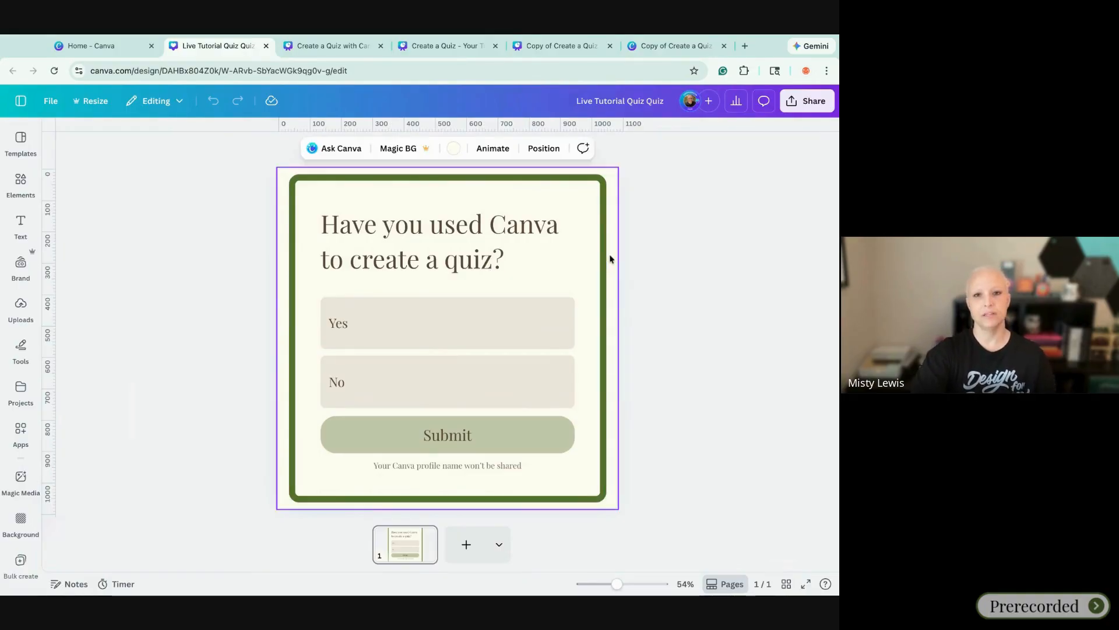
{"action": "left_click", "coordinate": [801, 109]}
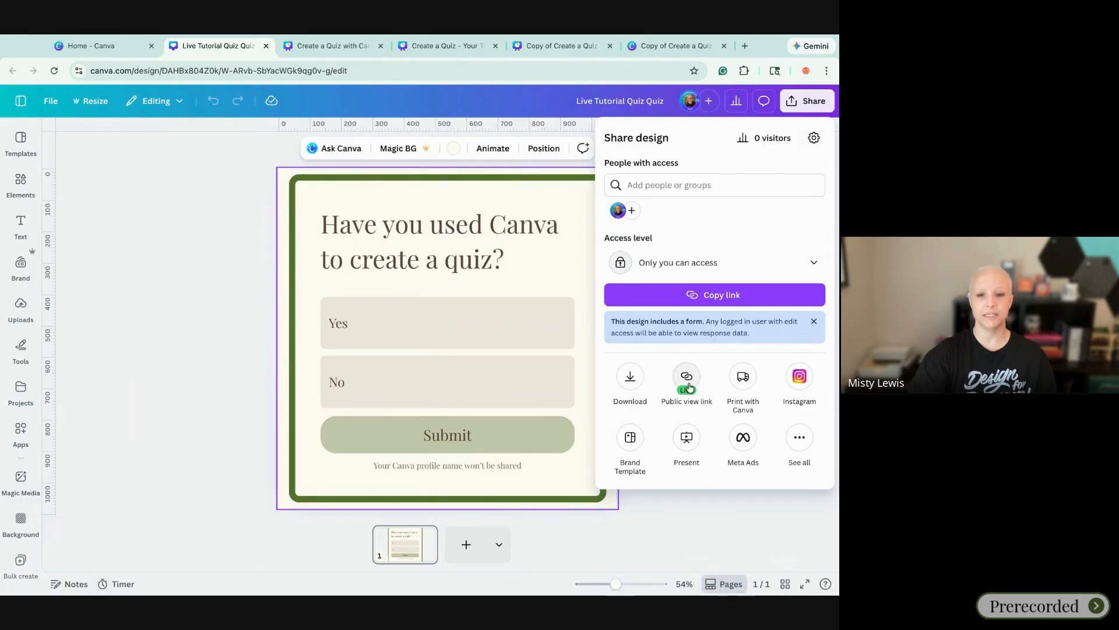
{"action": "left_click", "coordinate": [686, 378]}
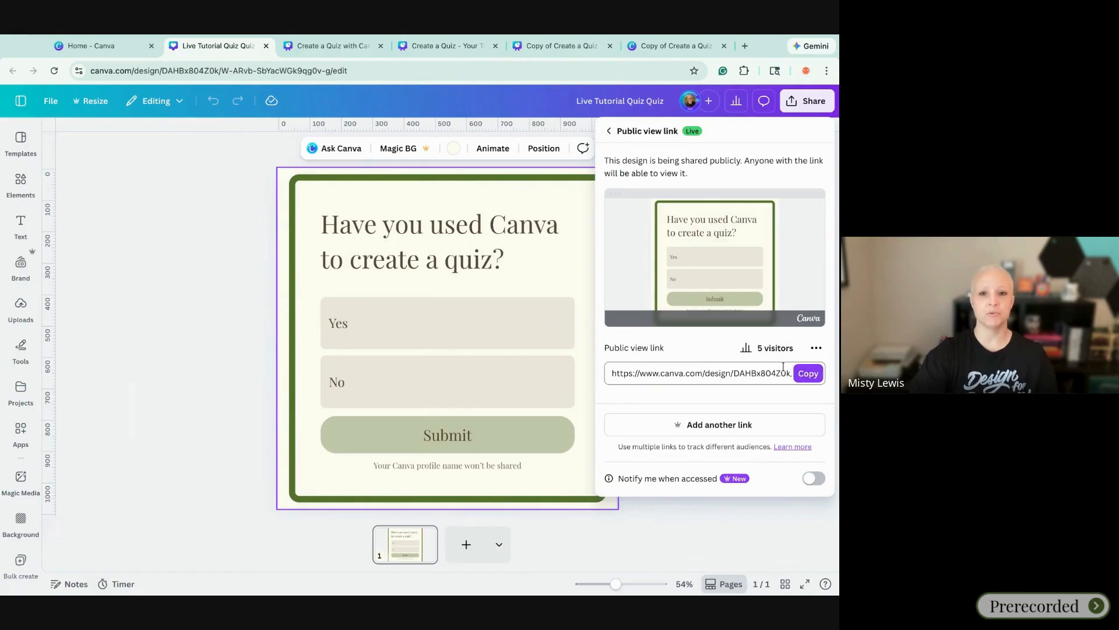
{"action": "left_click", "coordinate": [284, 181]}
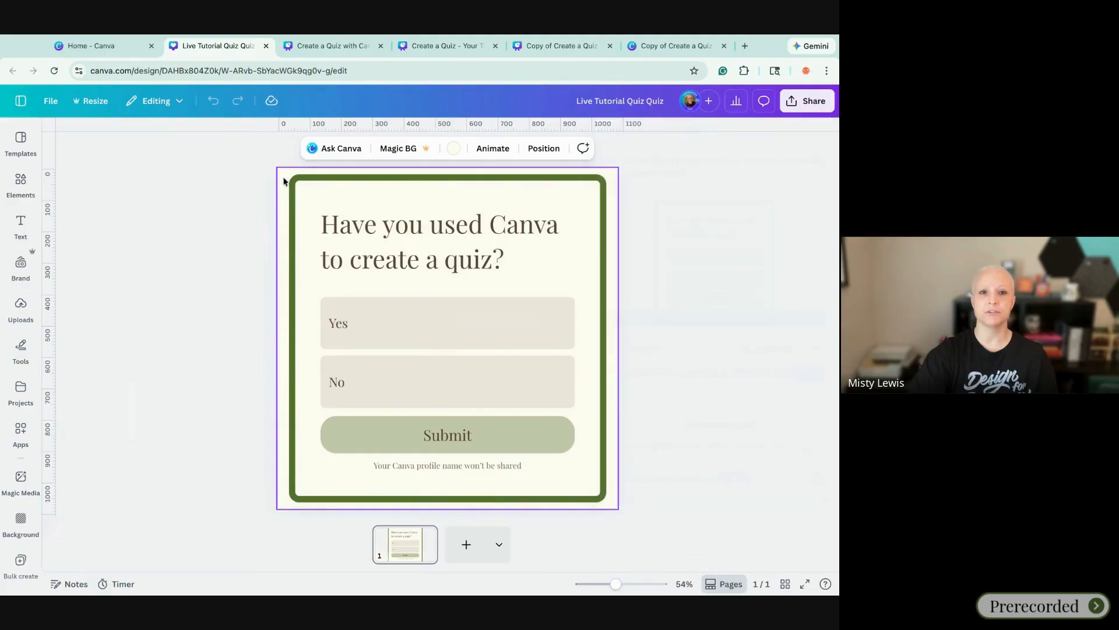
- Review the form's question and answer options as well as its header, button label and response privacy settings
{"action": "left_click", "coordinate": [379, 199]}
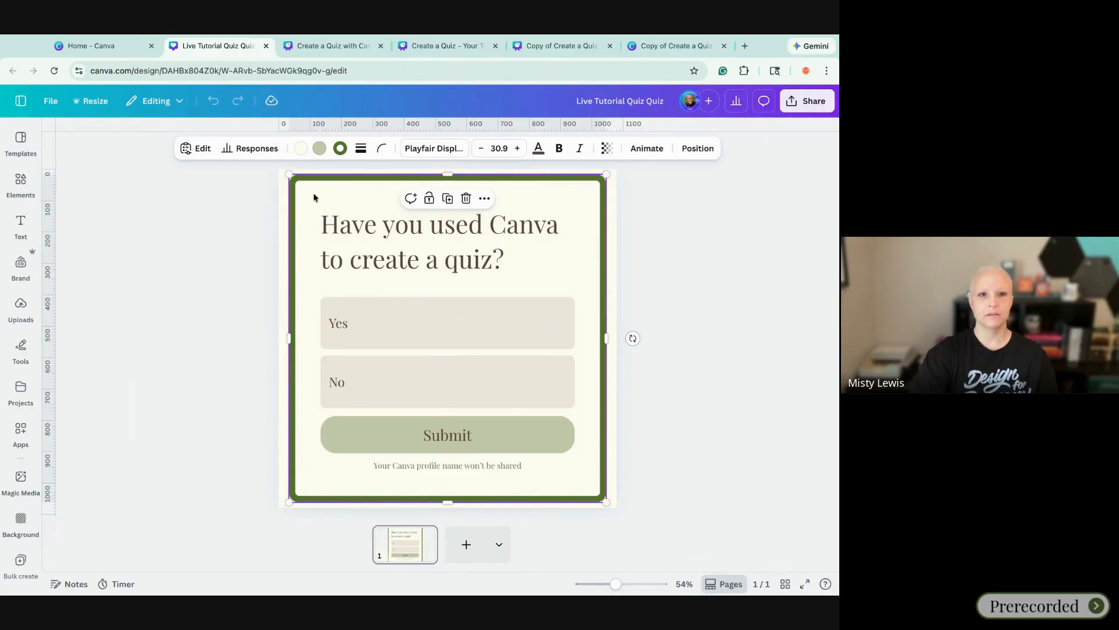
{"action": "left_click", "coordinate": [191, 149]}
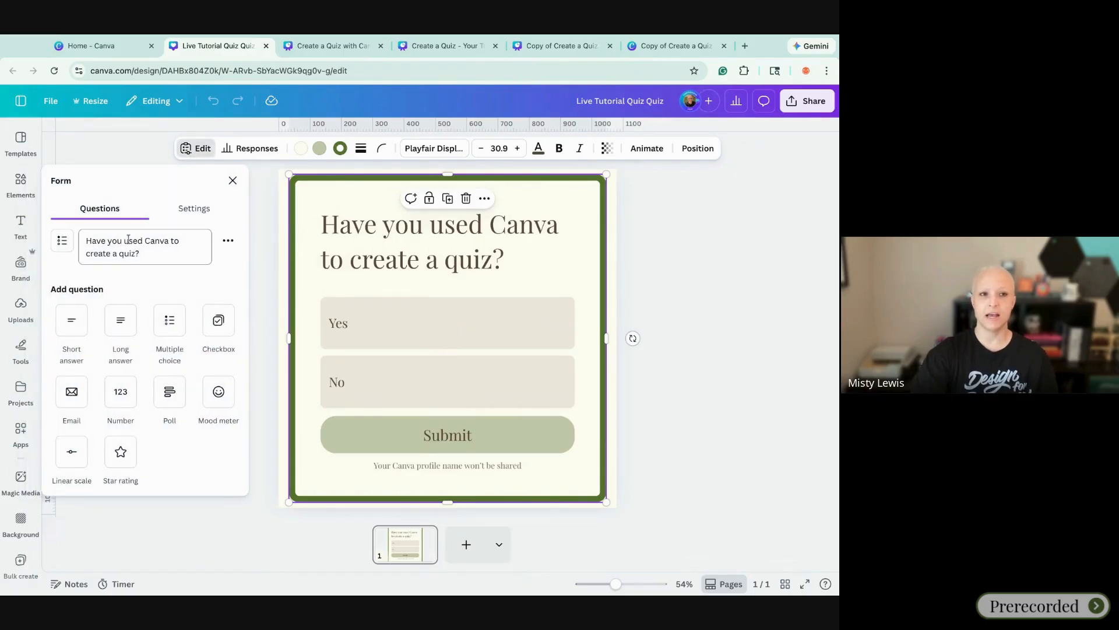
{"action": "left_click", "coordinate": [162, 254]}
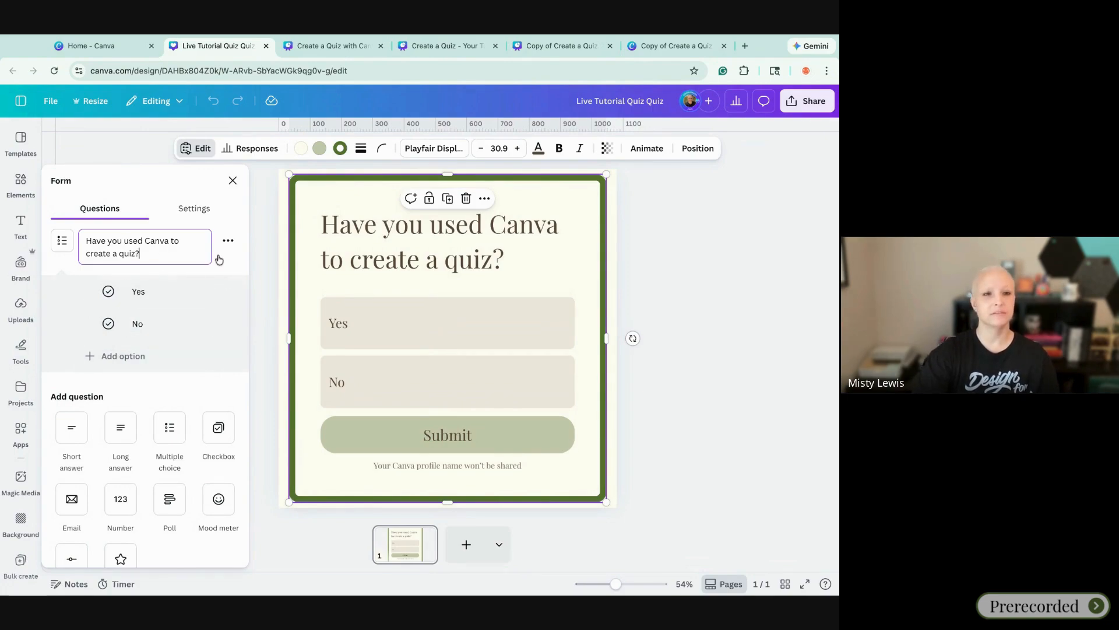
{"action": "left_click", "coordinate": [206, 211]}
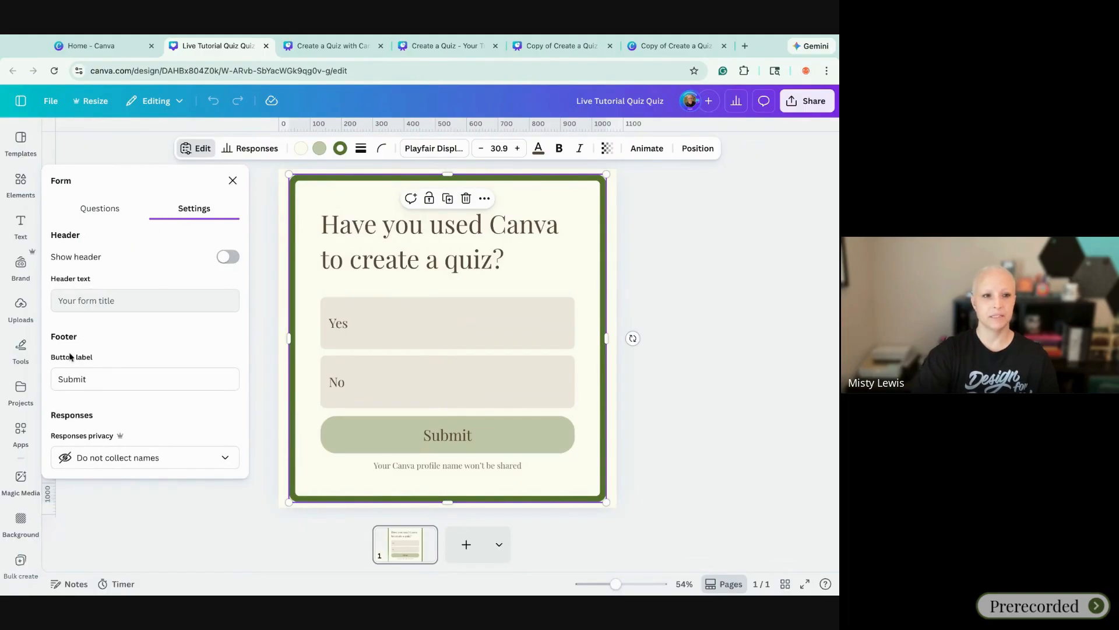
{"action": "left_click", "coordinate": [77, 382]}
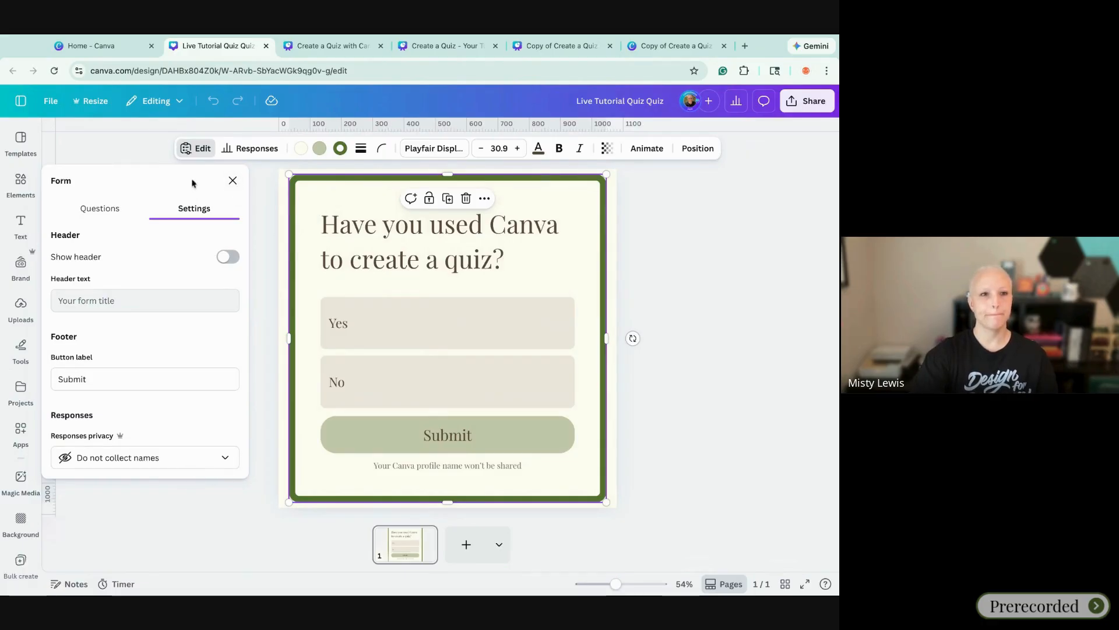
{"action": "left_click", "coordinate": [105, 209]}
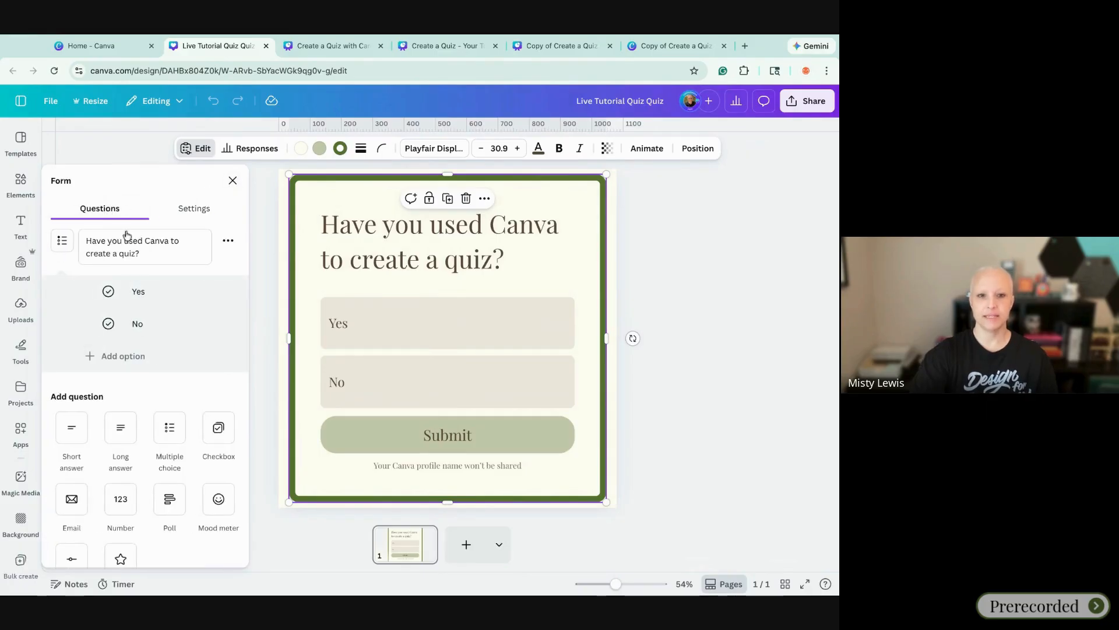
{"action": "left_click", "coordinate": [282, 209]}
{"action": "left_click", "coordinate": [318, 208]}
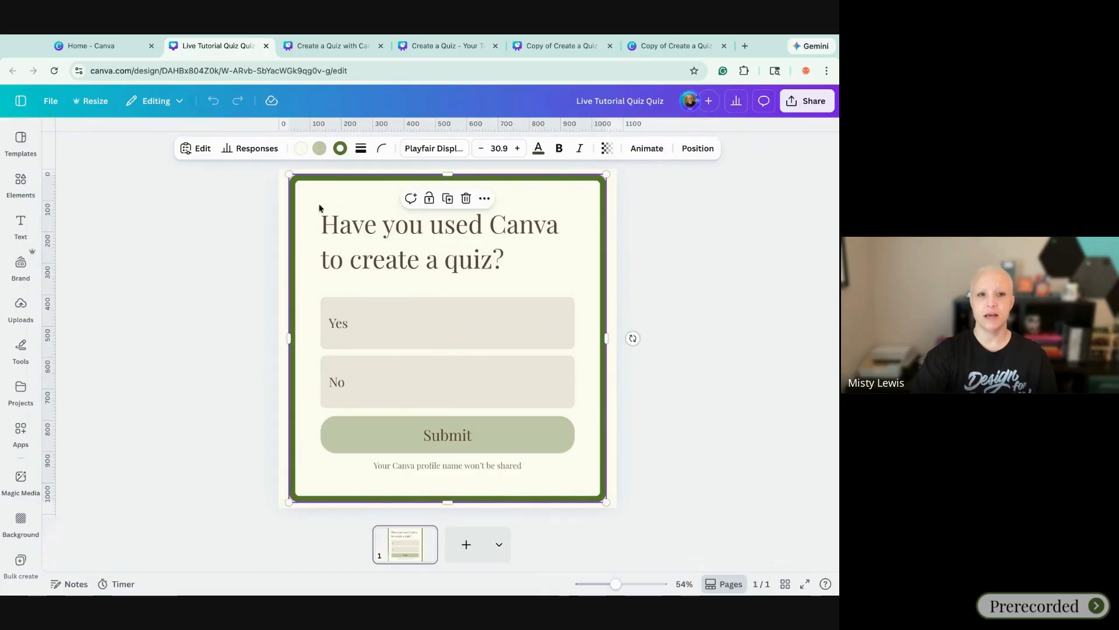
- Look through the color and font choices available for the quiz form
{"action": "left_click", "coordinate": [301, 148]}
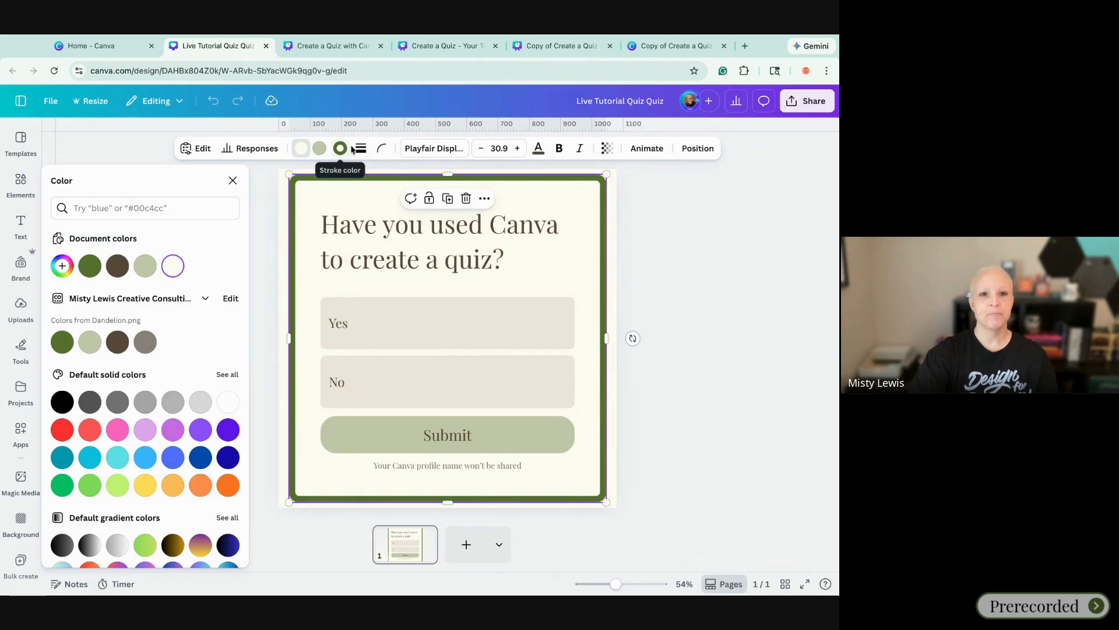
{"action": "left_click", "coordinate": [432, 150]}
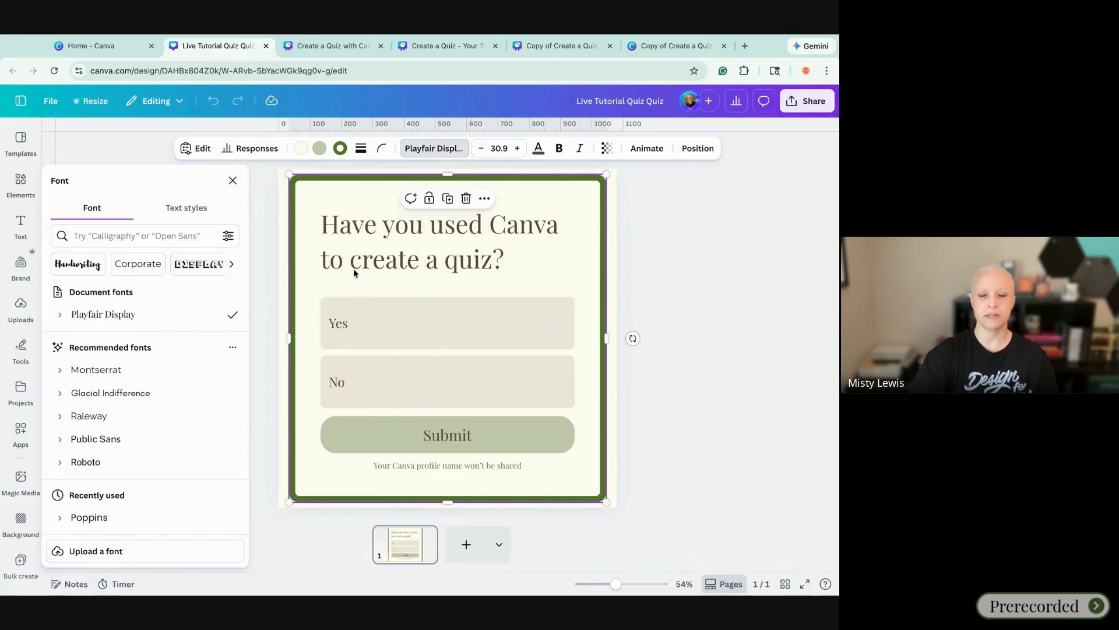
{"action": "left_click", "coordinate": [612, 238]}
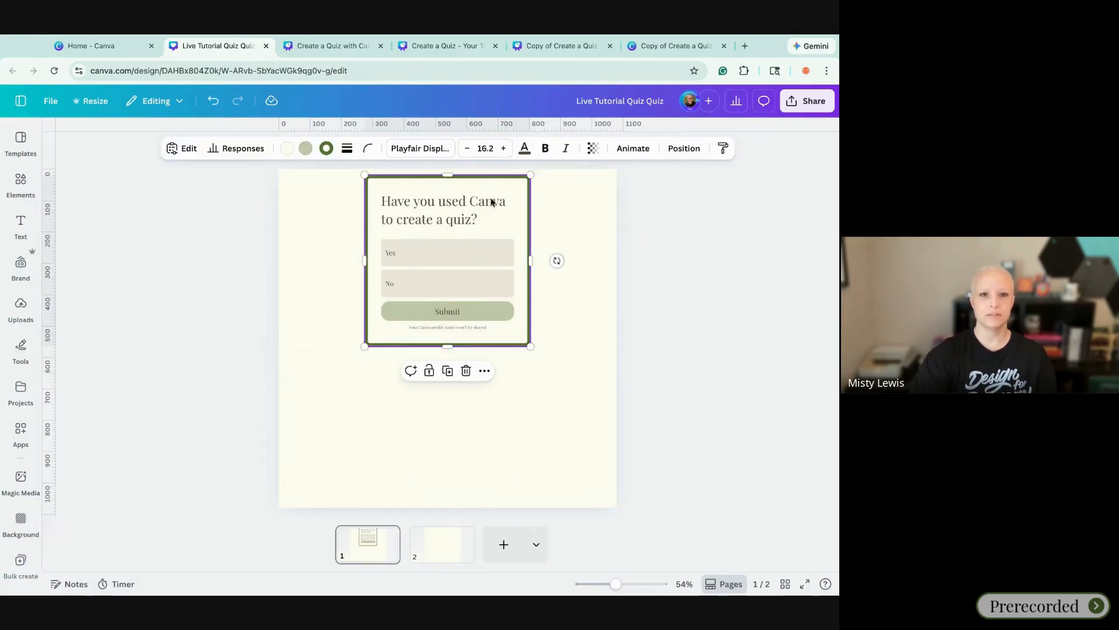
- Enlarge the quiz form on page 1 so it nearly fills the page, and center it
{"action": "left_click_drag", "start_coordinate": [531, 346], "coordinate": [629, 447]}
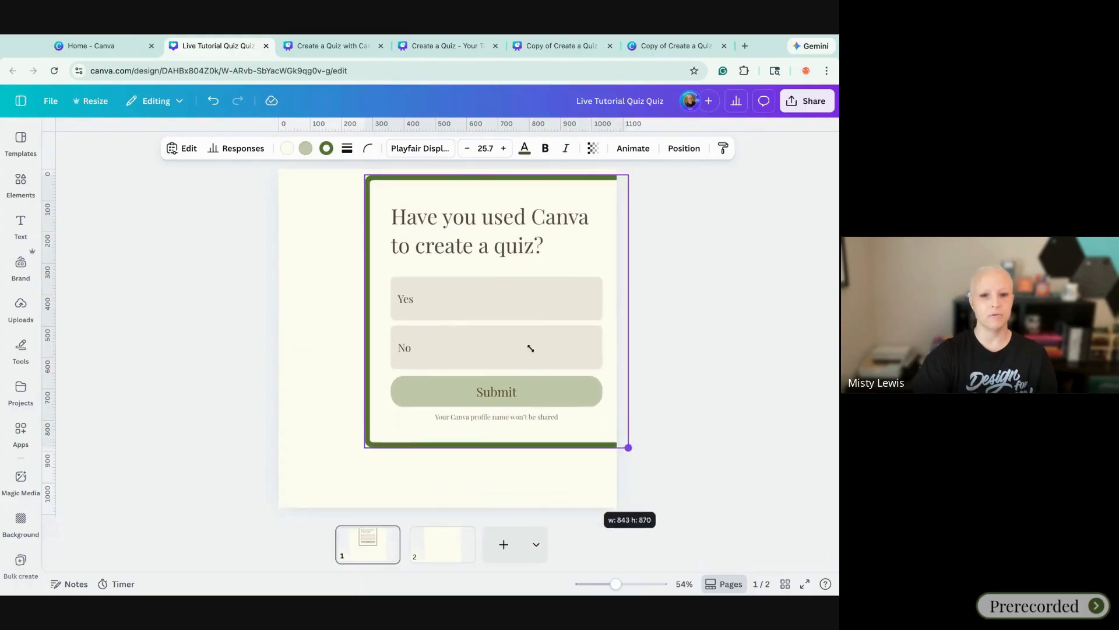
{"action": "left_click_drag", "start_coordinate": [507, 267], "coordinate": [427, 261]}
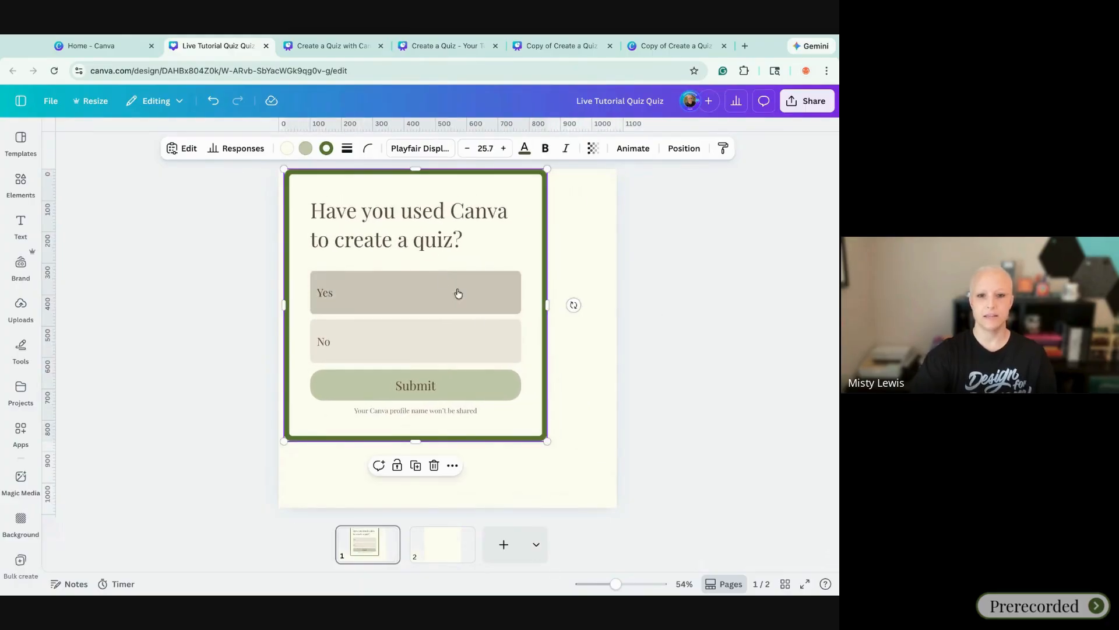
{"action": "left_click_drag", "start_coordinate": [547, 442], "coordinate": [599, 494]}
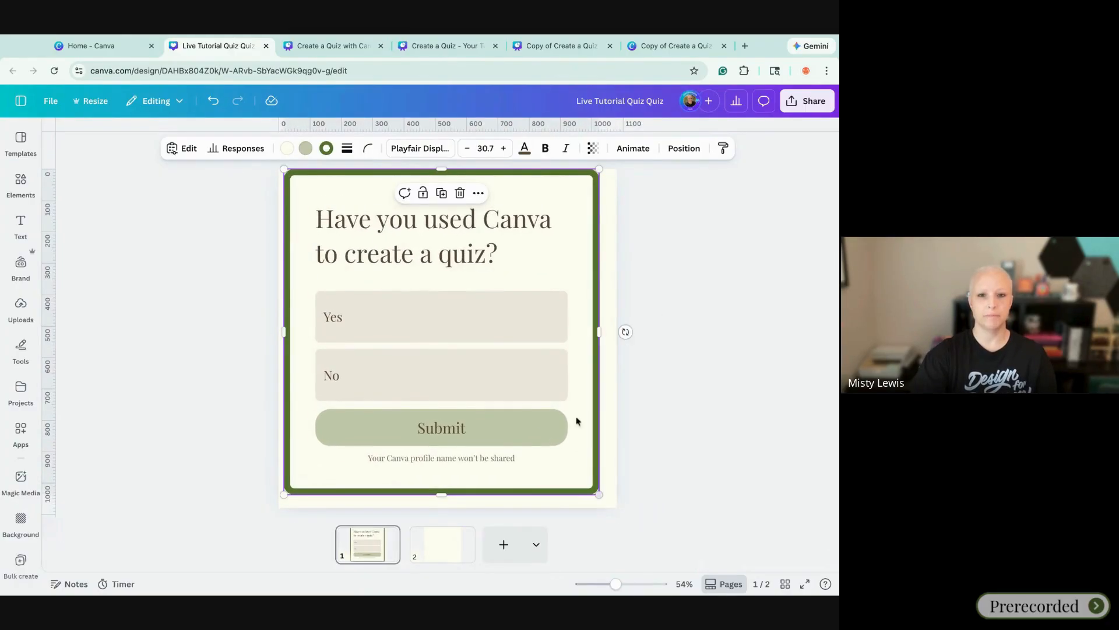
{"action": "left_click_drag", "start_coordinate": [514, 271], "coordinate": [515, 271]}
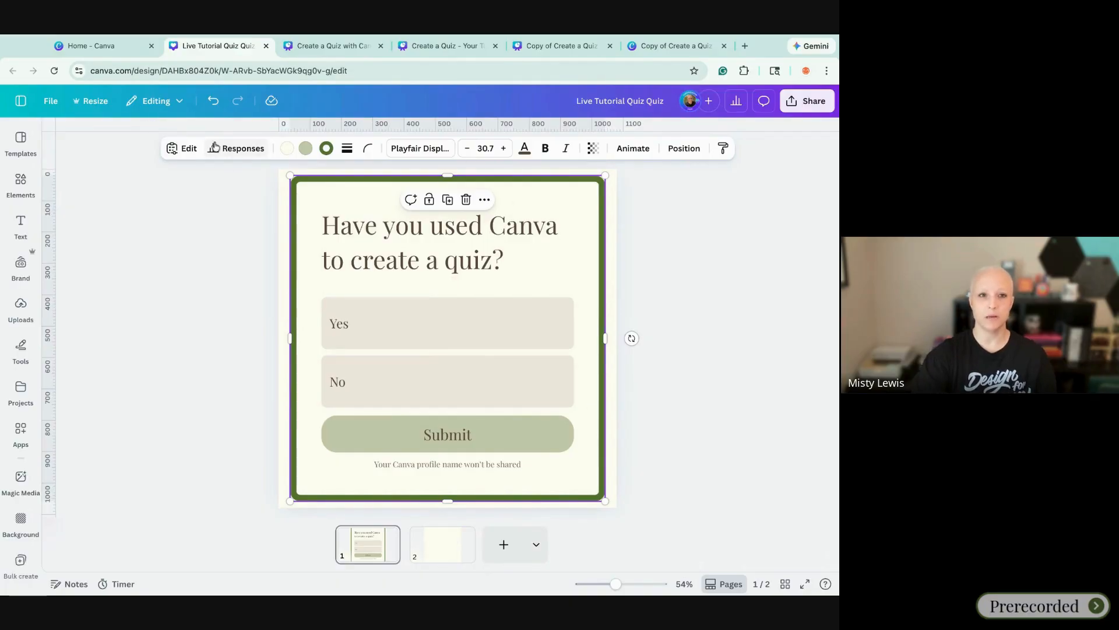
- View the form's collected responses and open the full form data table
{"action": "left_click", "coordinate": [236, 150]}
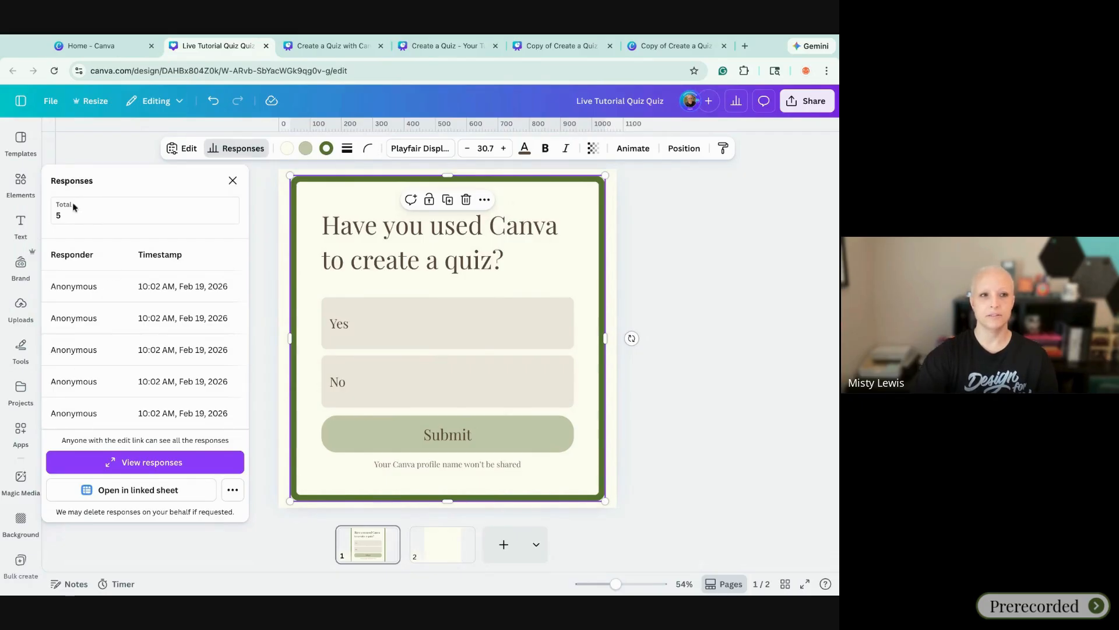
{"action": "left_click", "coordinate": [130, 464]}
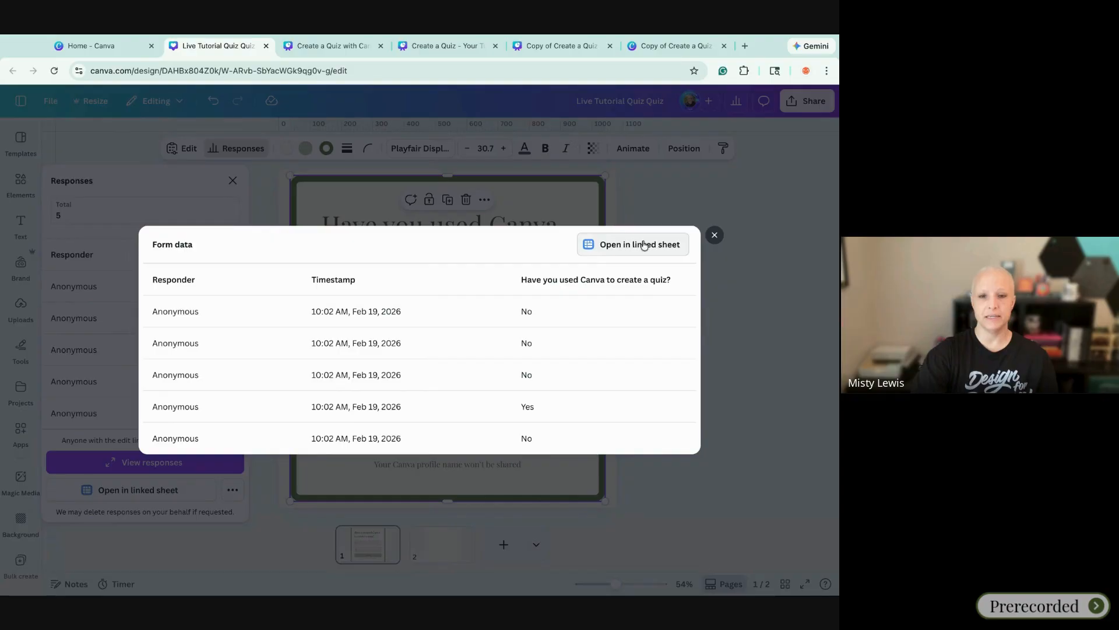
- Close the form data table, open the quiz responses in their linked sheet, and refresh the sheet's data from the form
{"action": "left_click", "coordinate": [715, 234]}
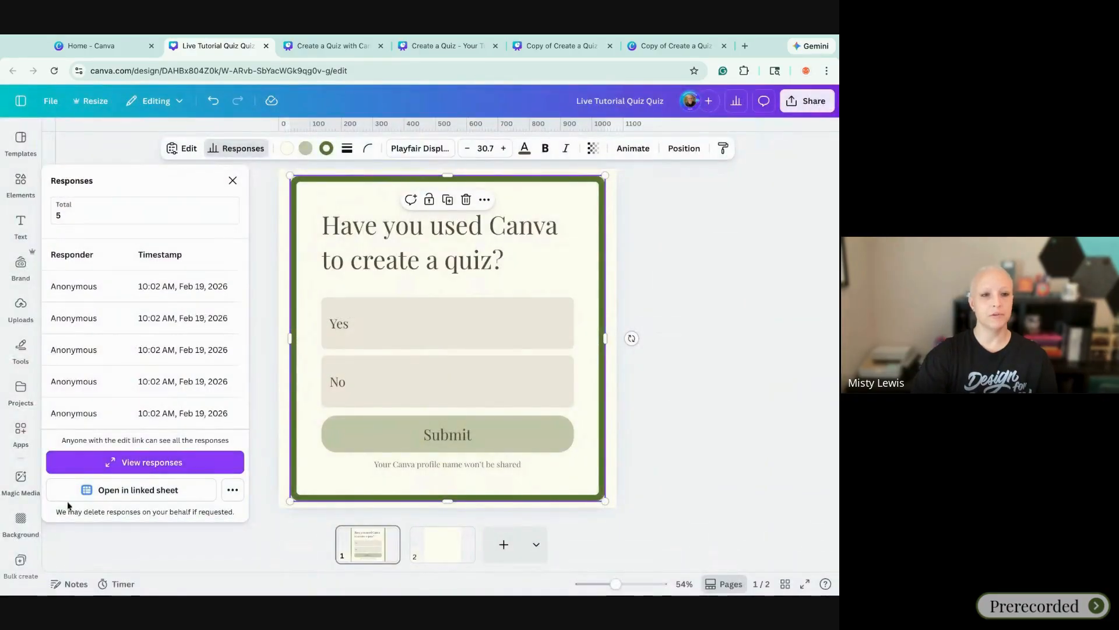
{"action": "left_click", "coordinate": [148, 493]}
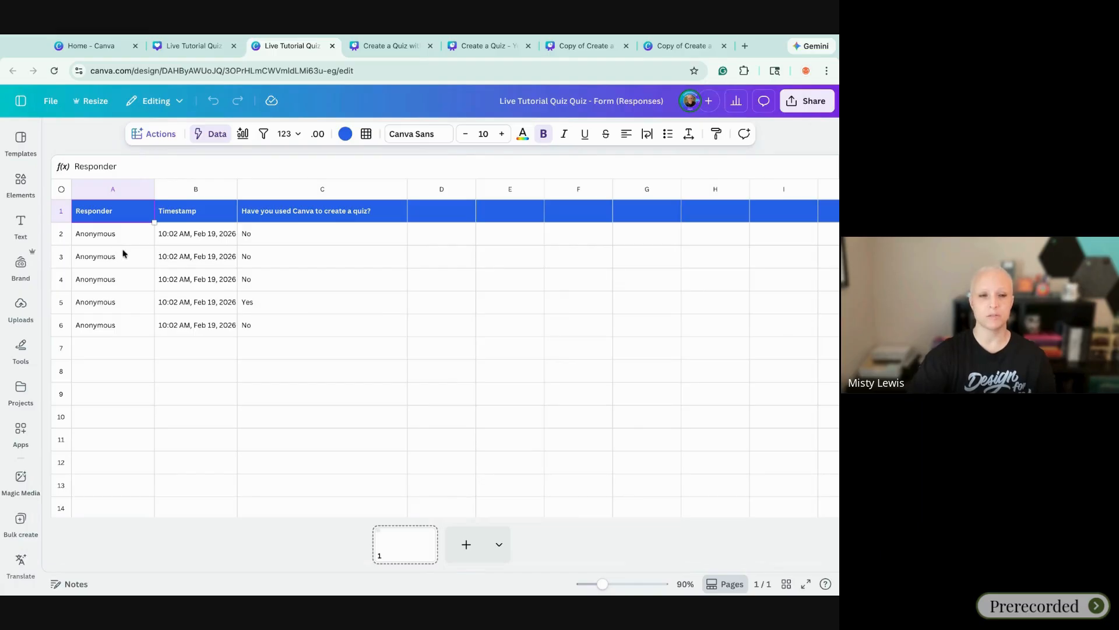
{"action": "left_click", "coordinate": [209, 144]}
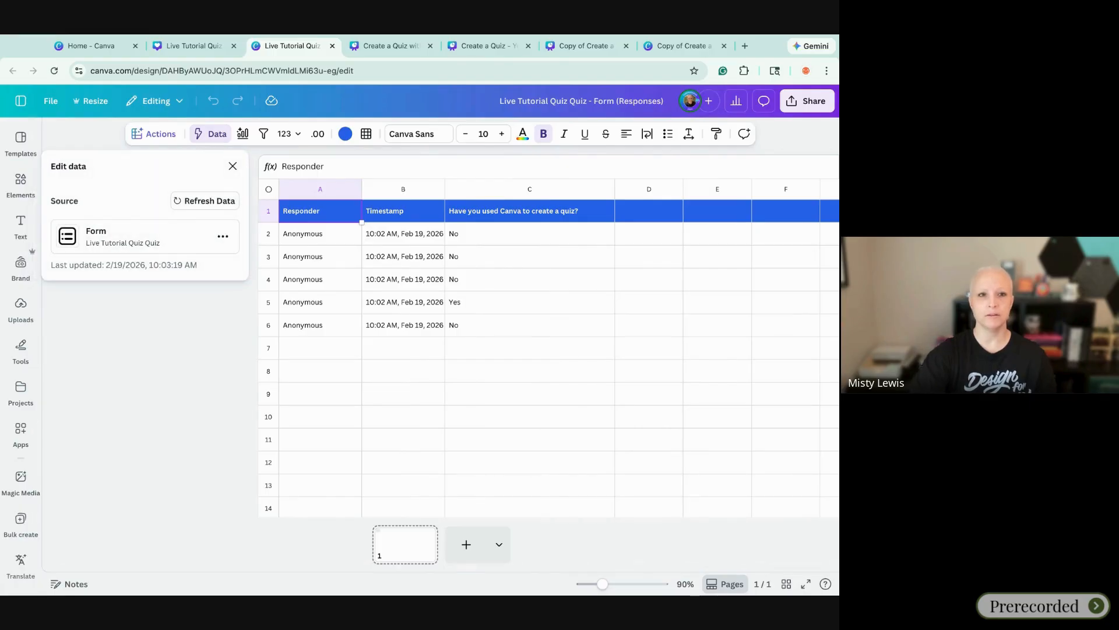
{"action": "left_click", "coordinate": [203, 203]}
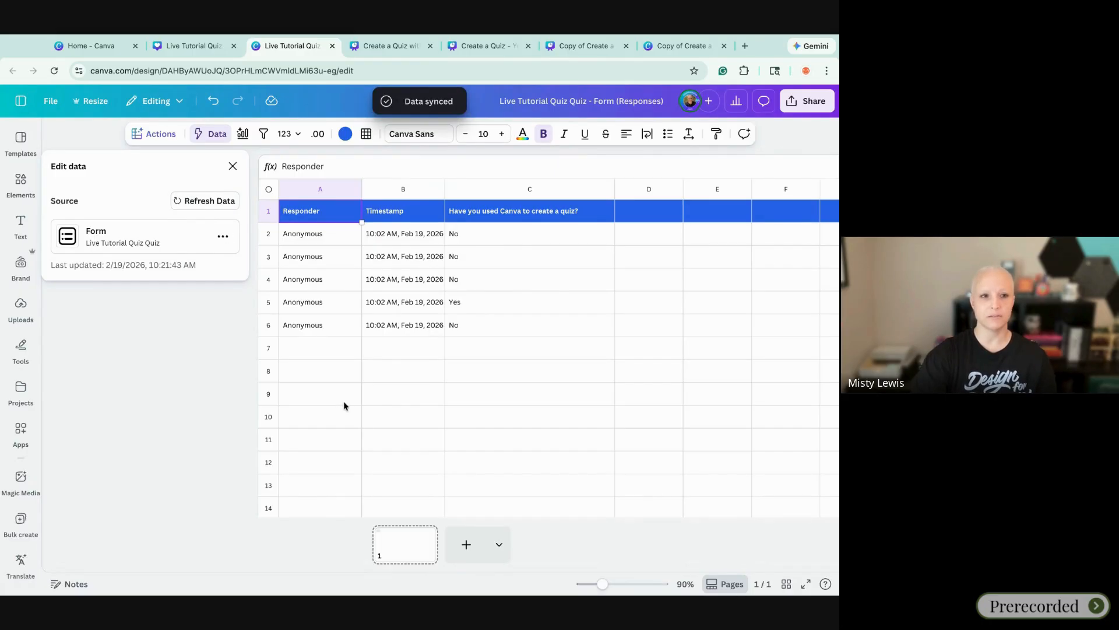
- Review pages 2 to 5 of the "Create a Quiz - Your Turn" design on adding, editing, sharing and analyzing a quiz
{"action": "left_click", "coordinate": [484, 46]}
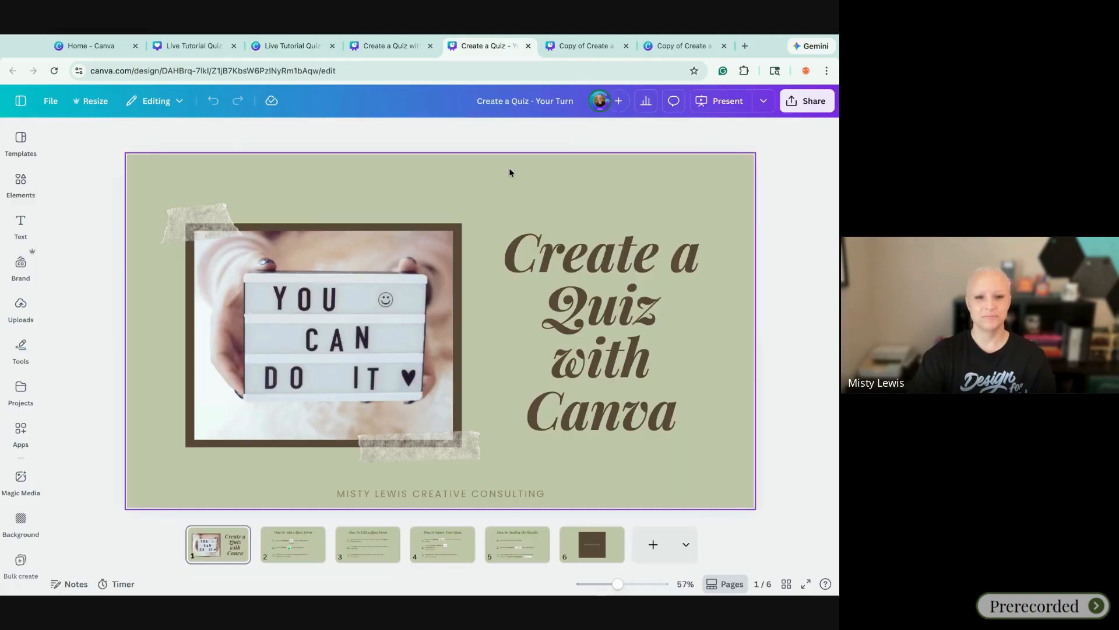
{"action": "left_click", "coordinate": [289, 553]}
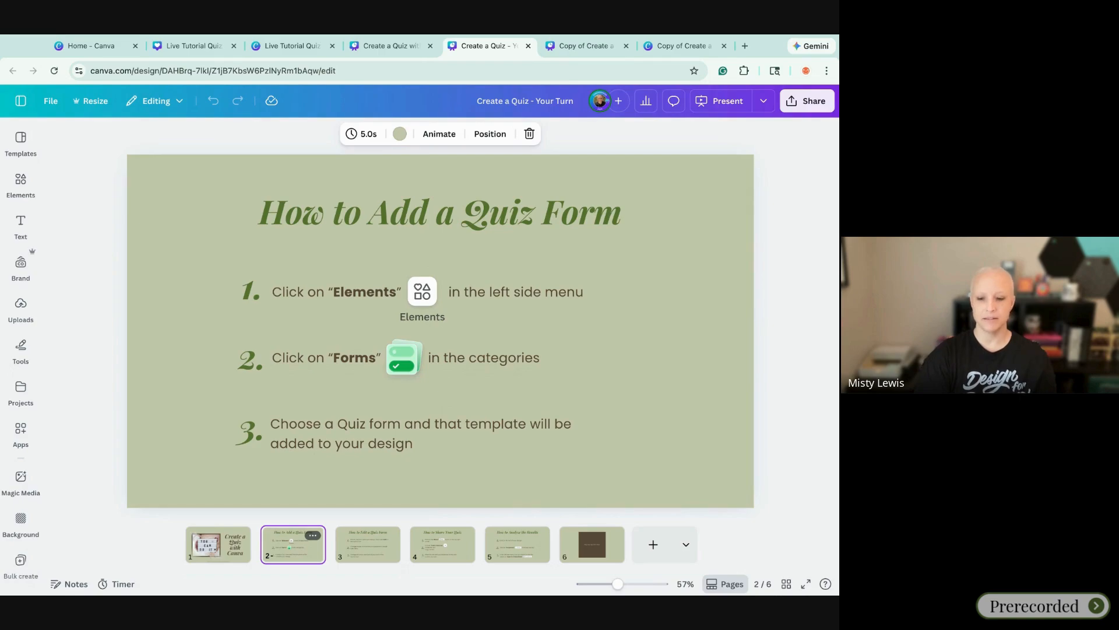
{"action": "key", "text": "Right"}
{"action": "key", "text": "Right"}
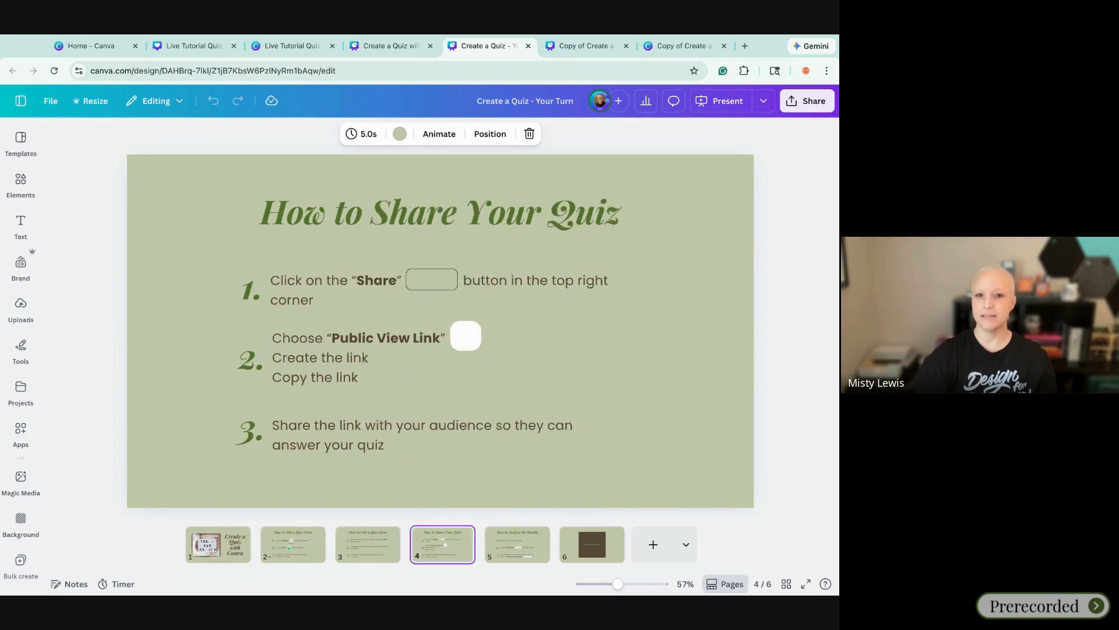
{"action": "key", "text": "Right"}
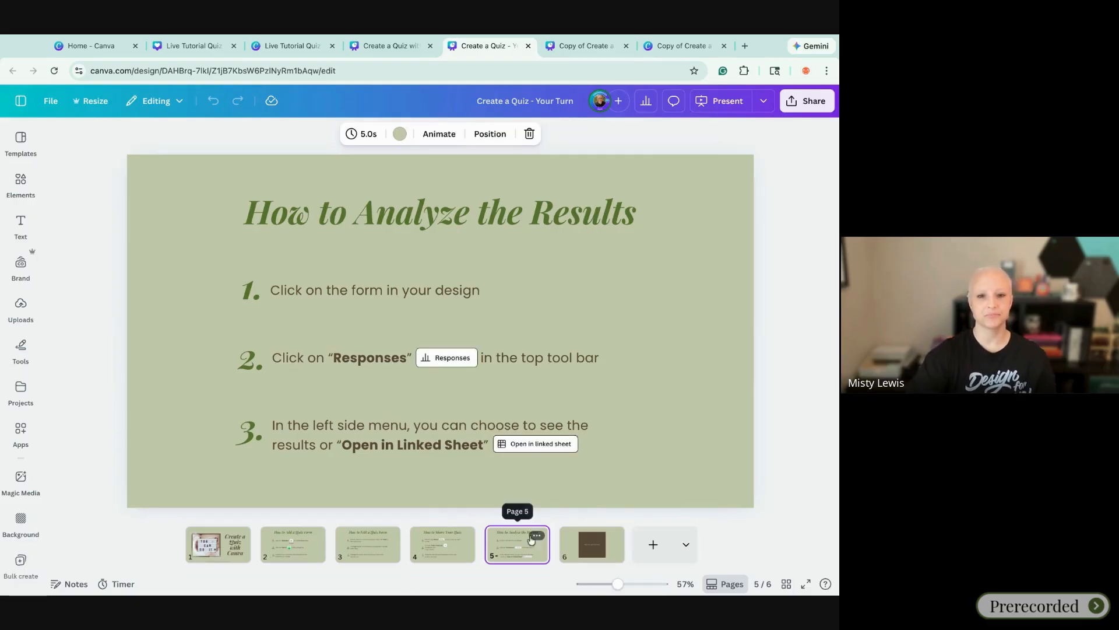
{"action": "mouse_move", "coordinate": [567, 544]}
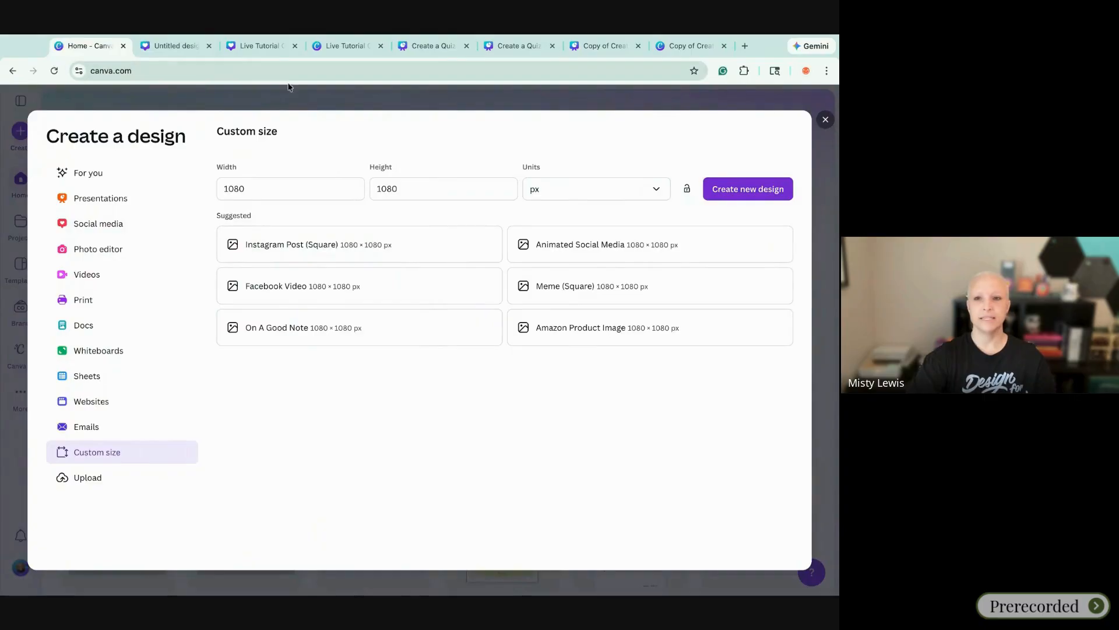
- Close the custom-size design dialog on the home page
{"action": "left_click", "coordinate": [824, 124]}
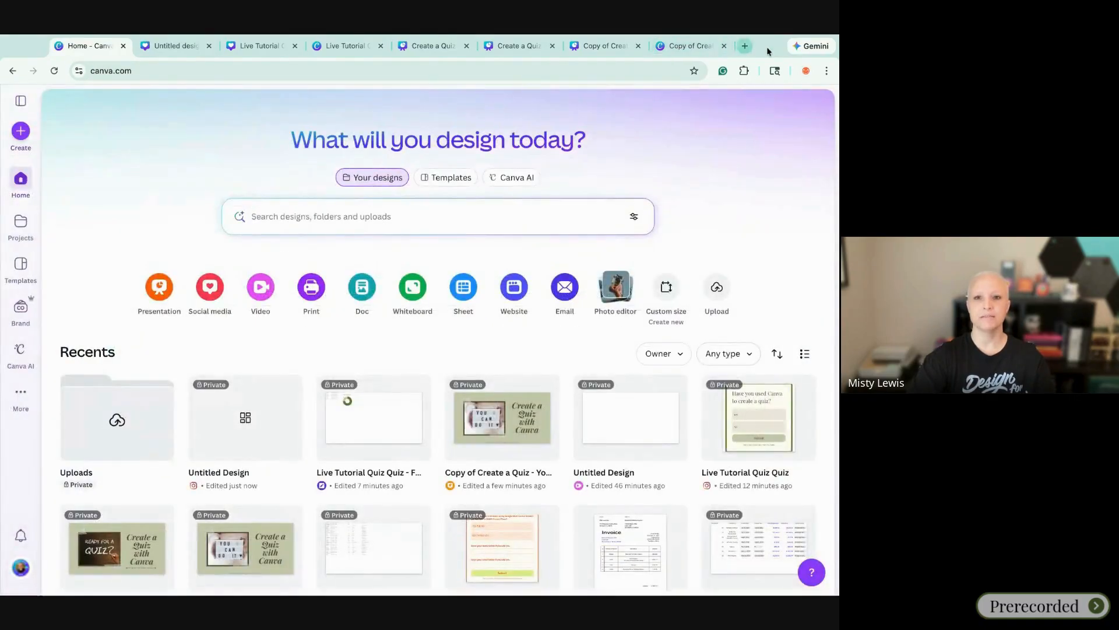